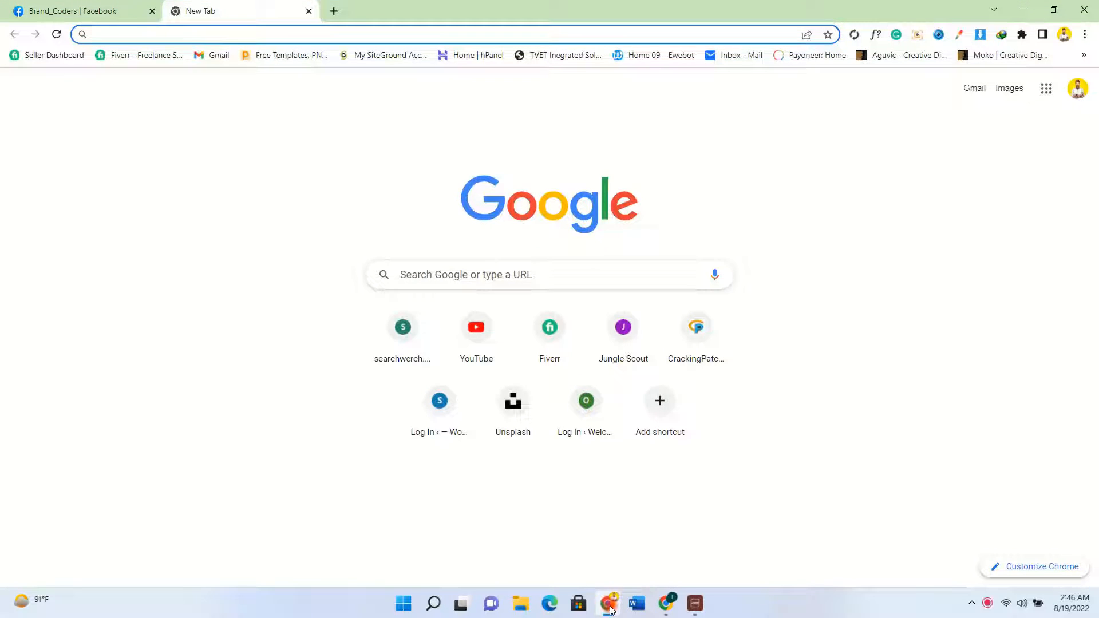
Open the website testingdomain.brandcoders.net and look over its home page.
{"action": "left_click", "coordinate": [402, 33]}
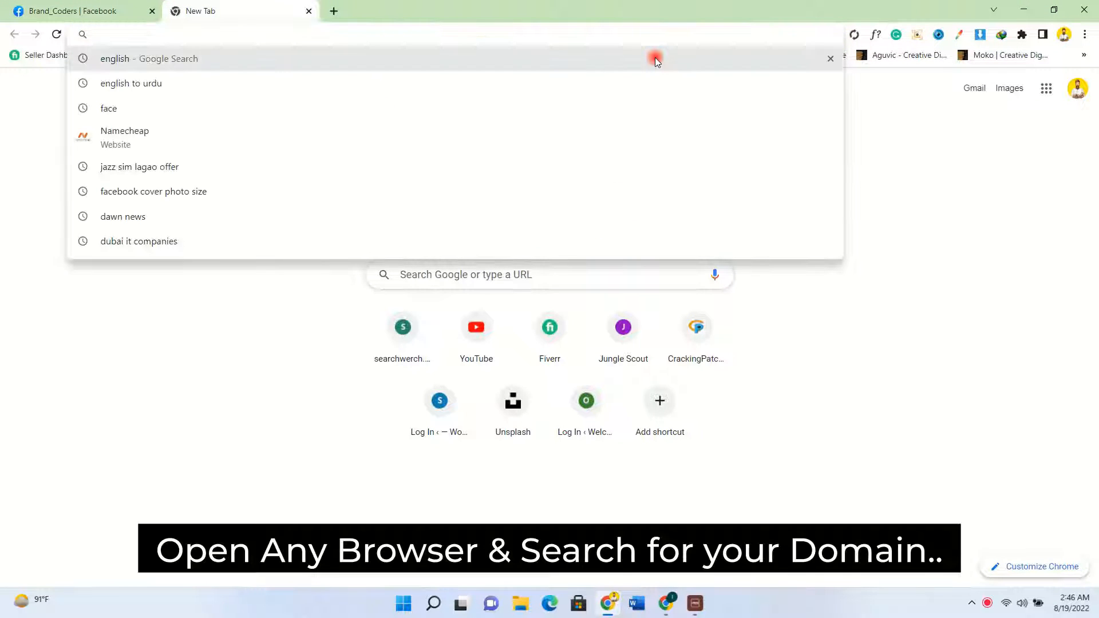
{"action": "type", "text": "testing"}
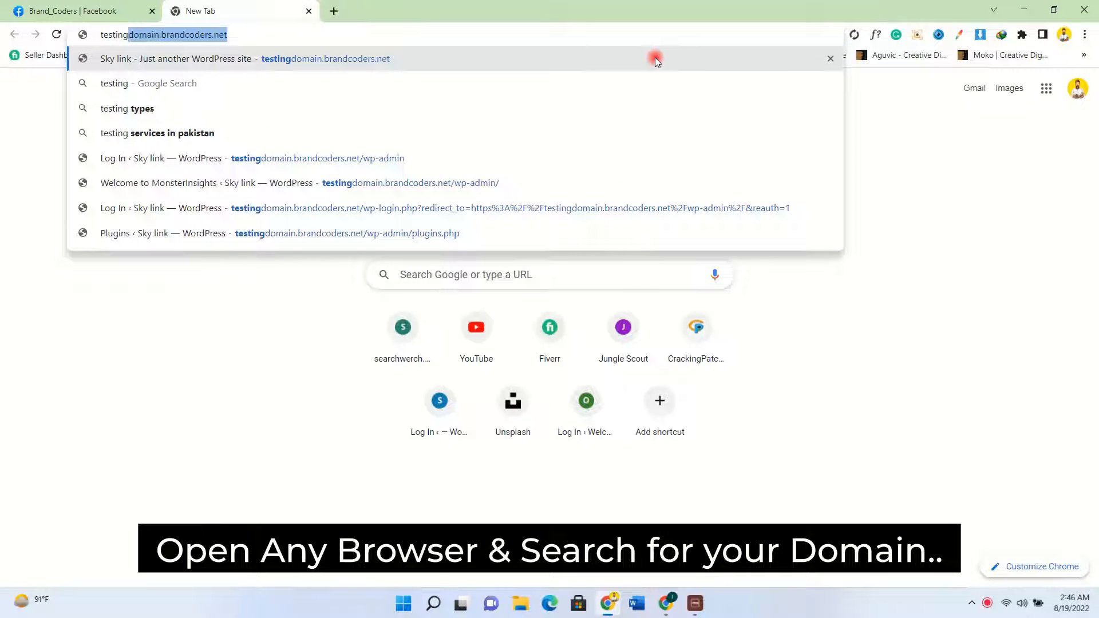
{"action": "type", "text": "domain."}
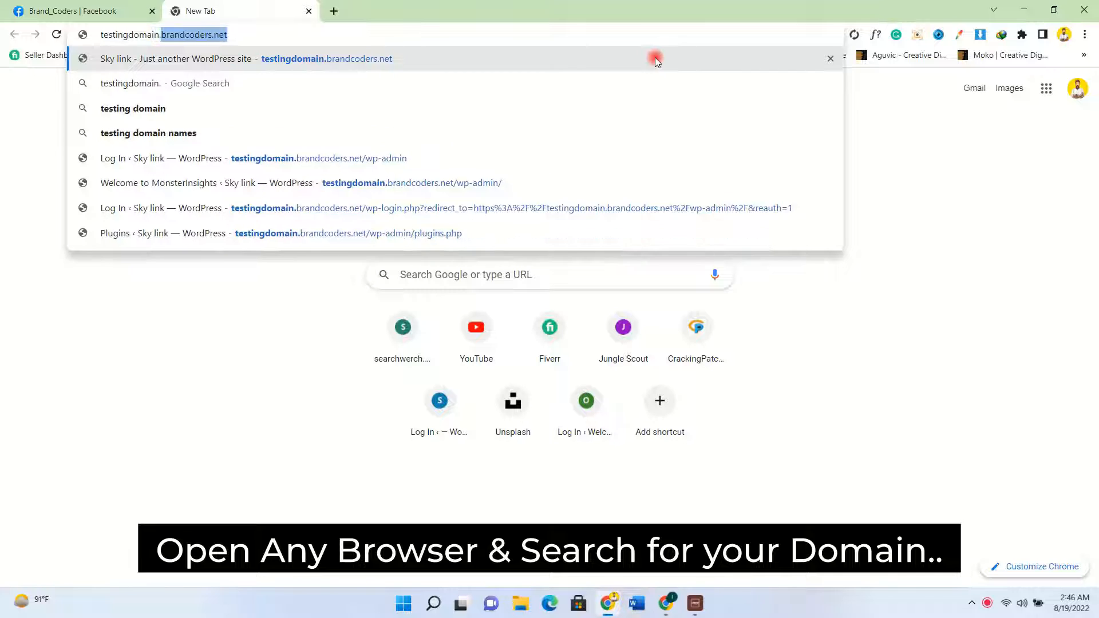
{"action": "type", "text": "brandcoders."}
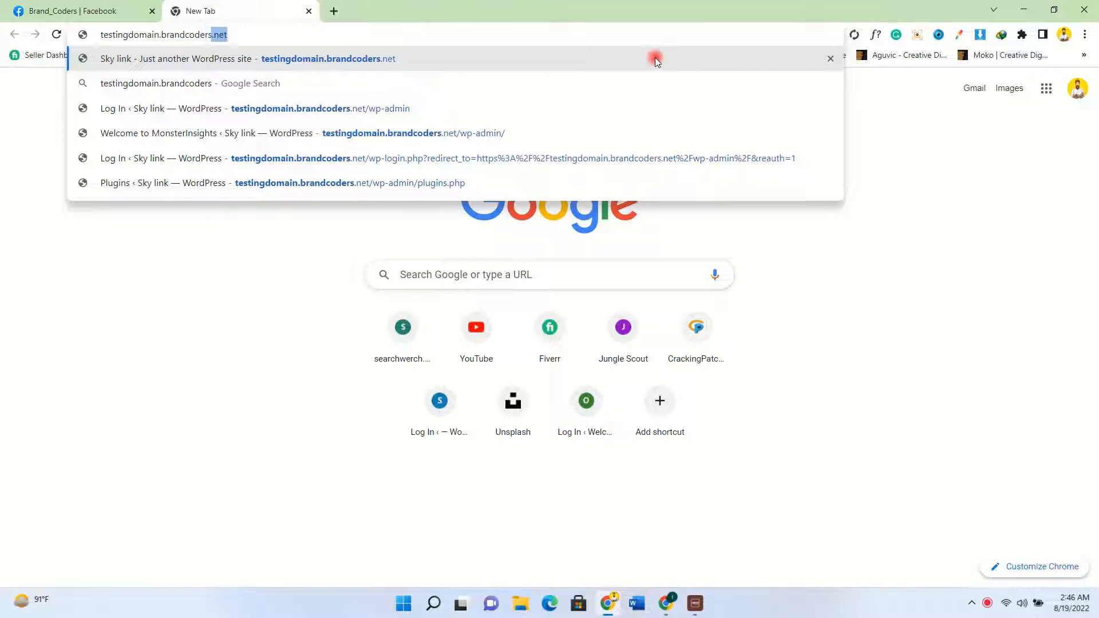
{"action": "type", "text": "net"}
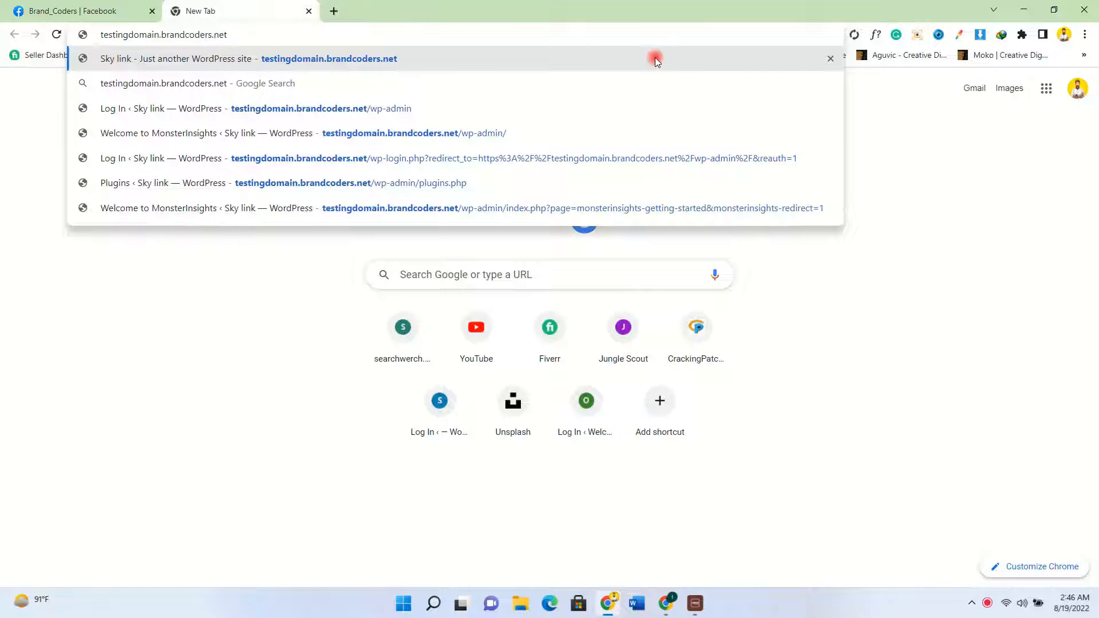
{"action": "left_click", "coordinate": [655, 58]}
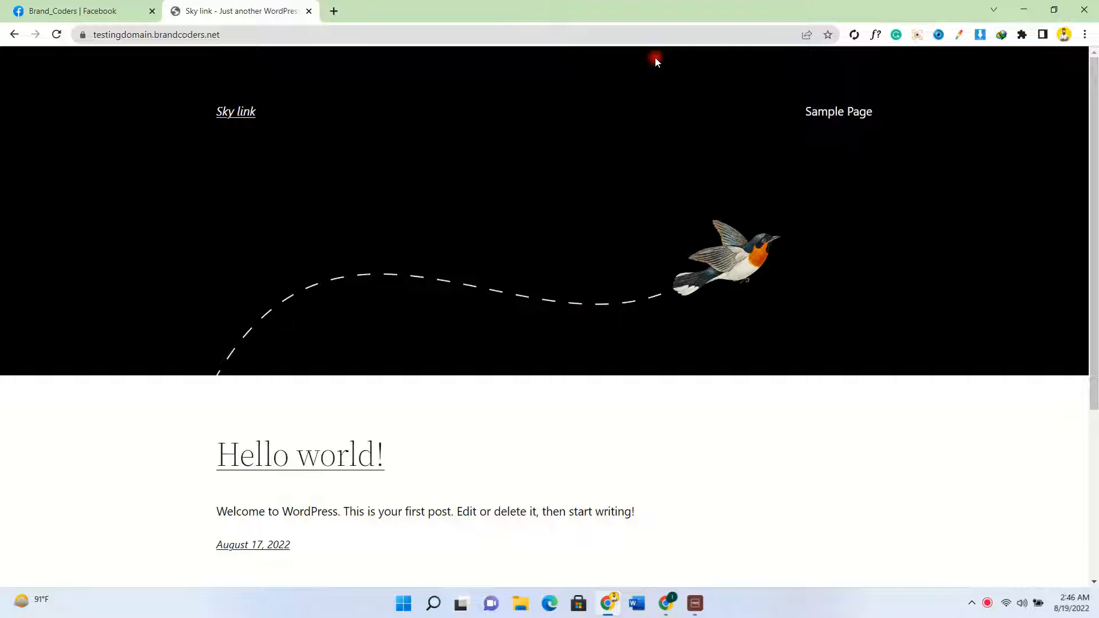
{"action": "scroll", "coordinate": [488, 302], "scroll_direction": "down", "scroll_amount": 5}
{"action": "scroll", "coordinate": [493, 329], "scroll_direction": "up", "scroll_amount": 5}
{"action": "left_click", "coordinate": [366, 34]}
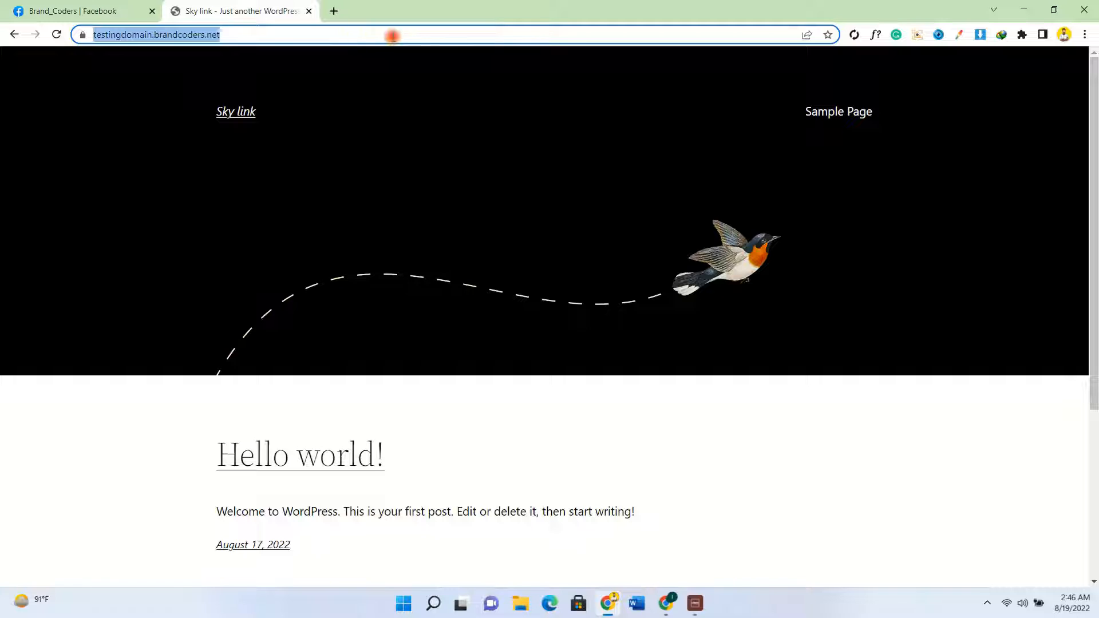
{"action": "type", "text": "/"}
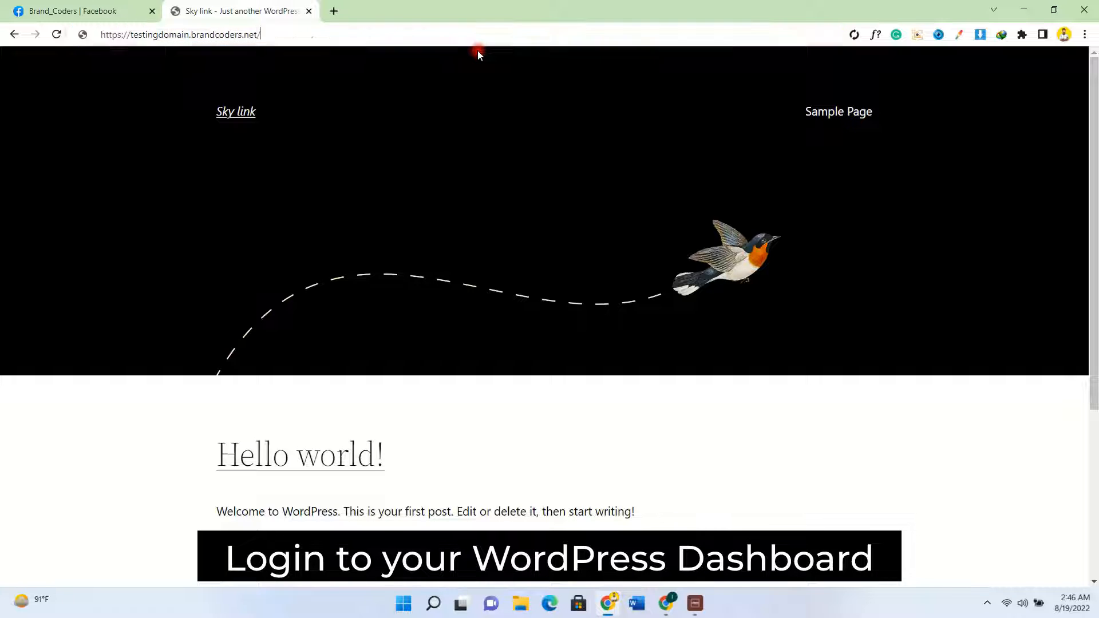
{"action": "type", "text": "wp-admin"}
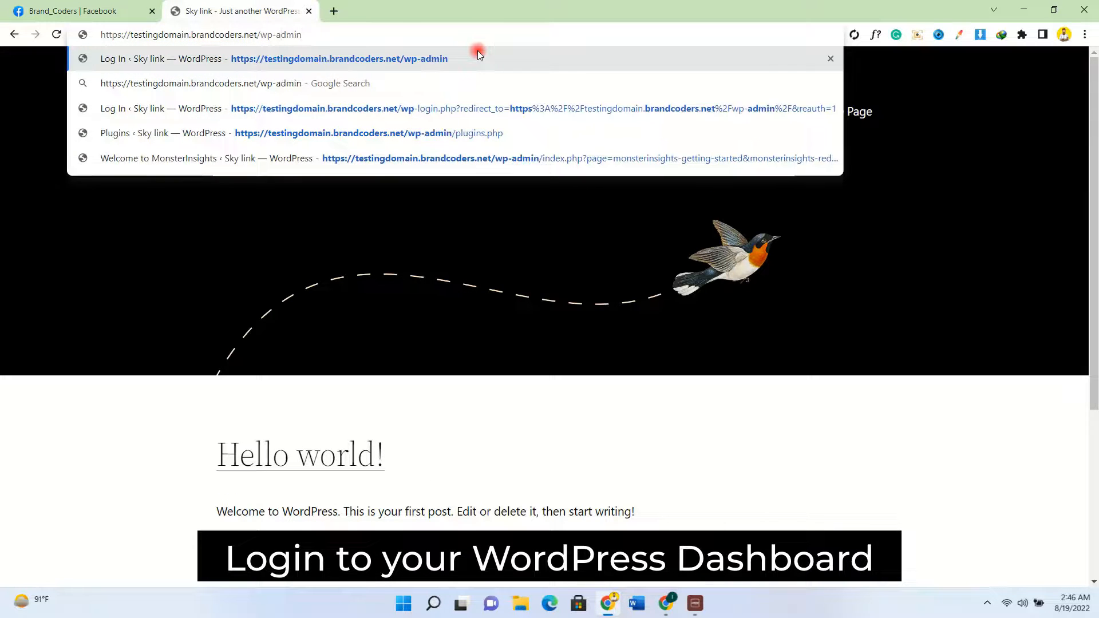
{"action": "key", "text": "Return"}
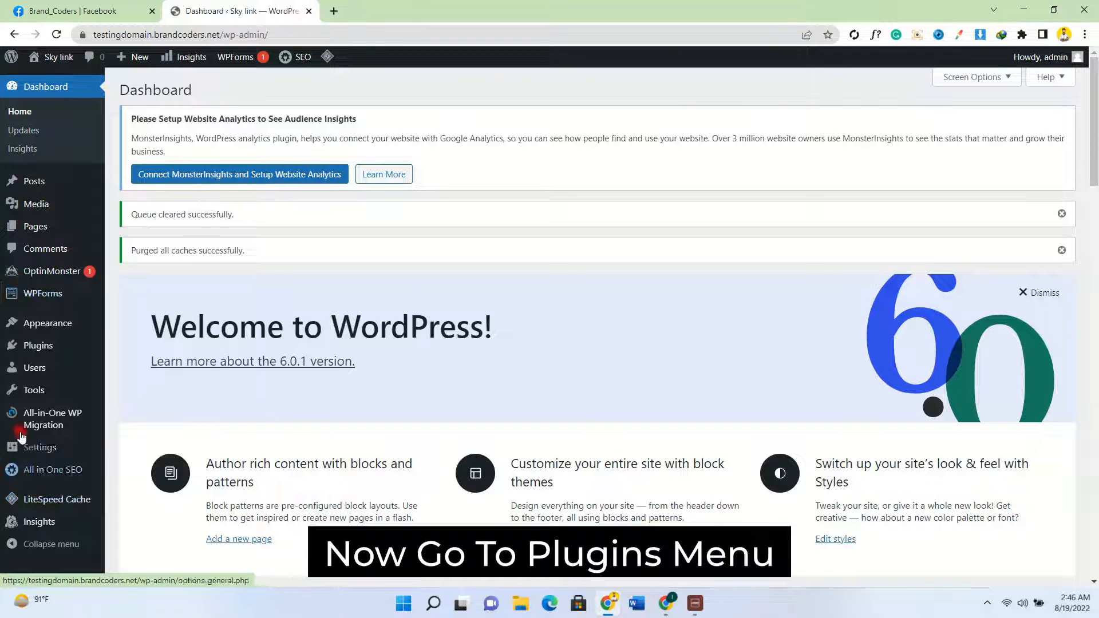
Open the list of installed plugins and deactivate All in One SEO and Google Analytics for WordPress by MonsterInsights.
{"action": "mouse_move", "coordinate": [55, 354]}
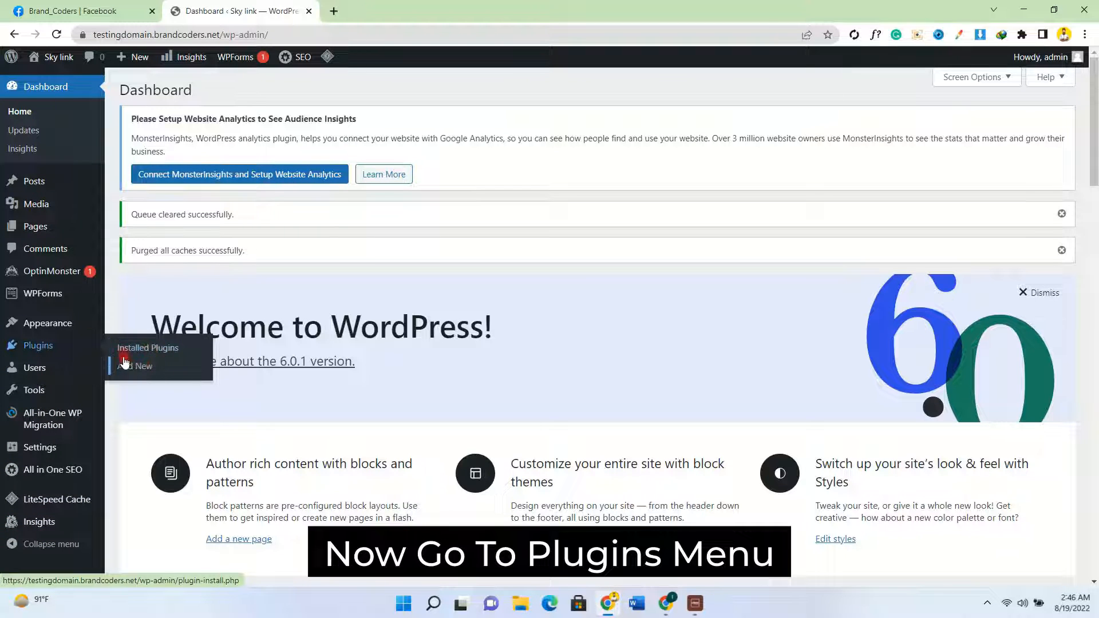
{"action": "left_click", "coordinate": [154, 350]}
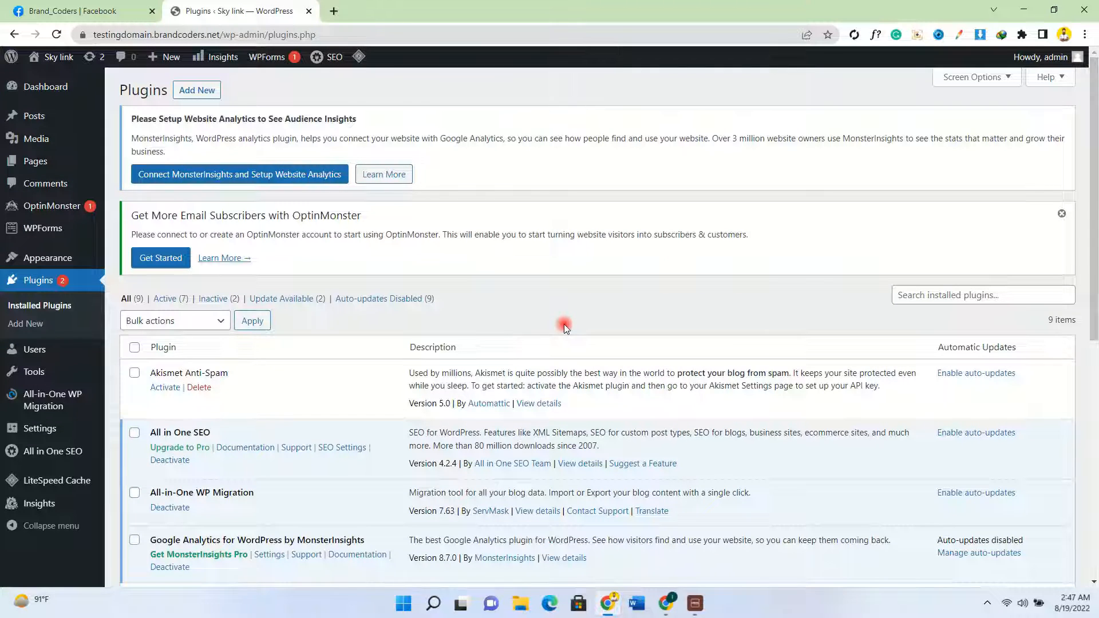
{"action": "scroll", "coordinate": [564, 324], "scroll_direction": "down", "scroll_amount": 2}
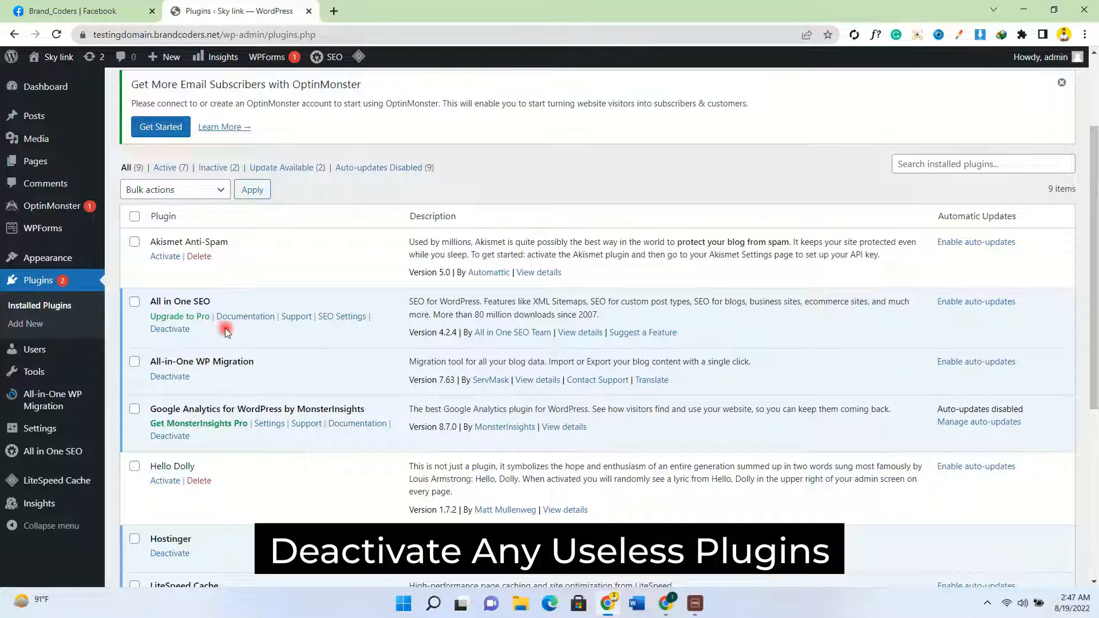
{"action": "left_click", "coordinate": [170, 332]}
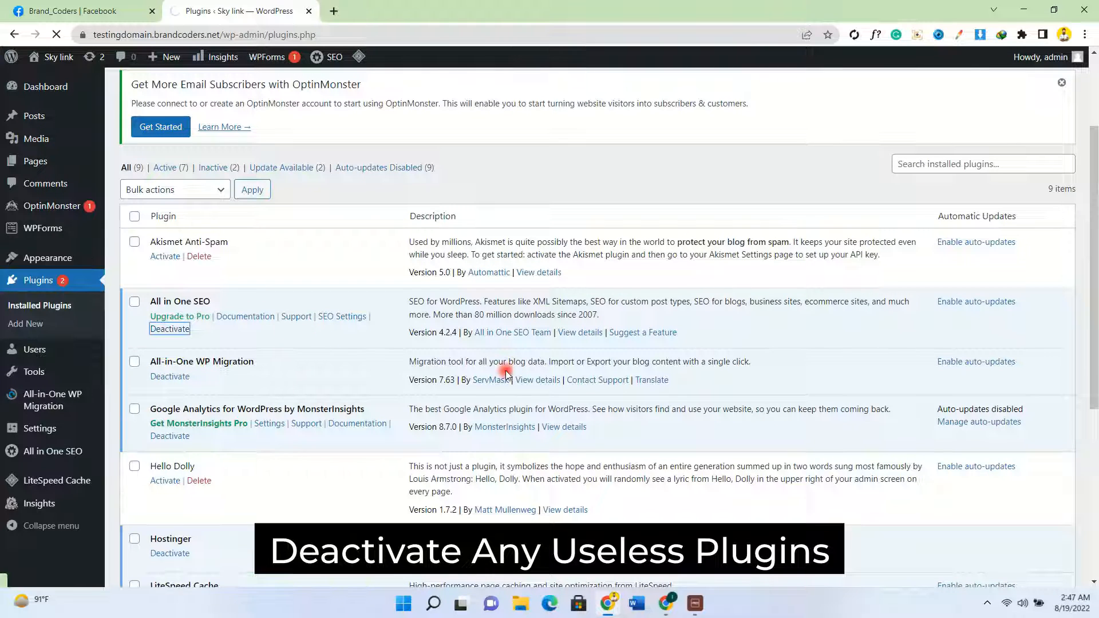
{"action": "scroll", "coordinate": [504, 373], "scroll_direction": "down", "scroll_amount": 5}
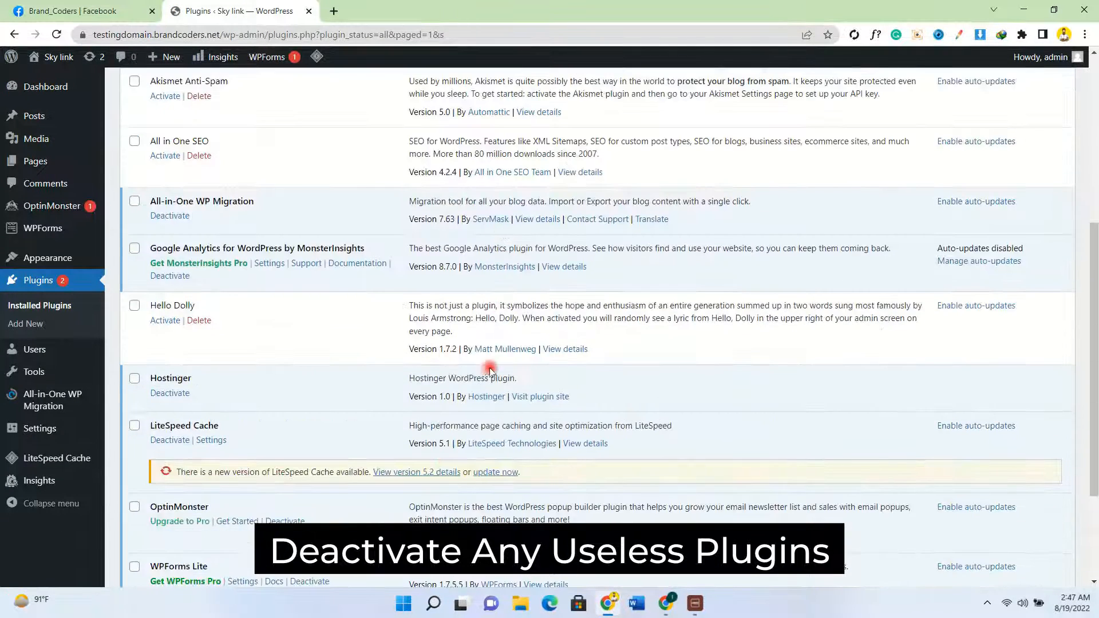
{"action": "left_click", "coordinate": [165, 277]}
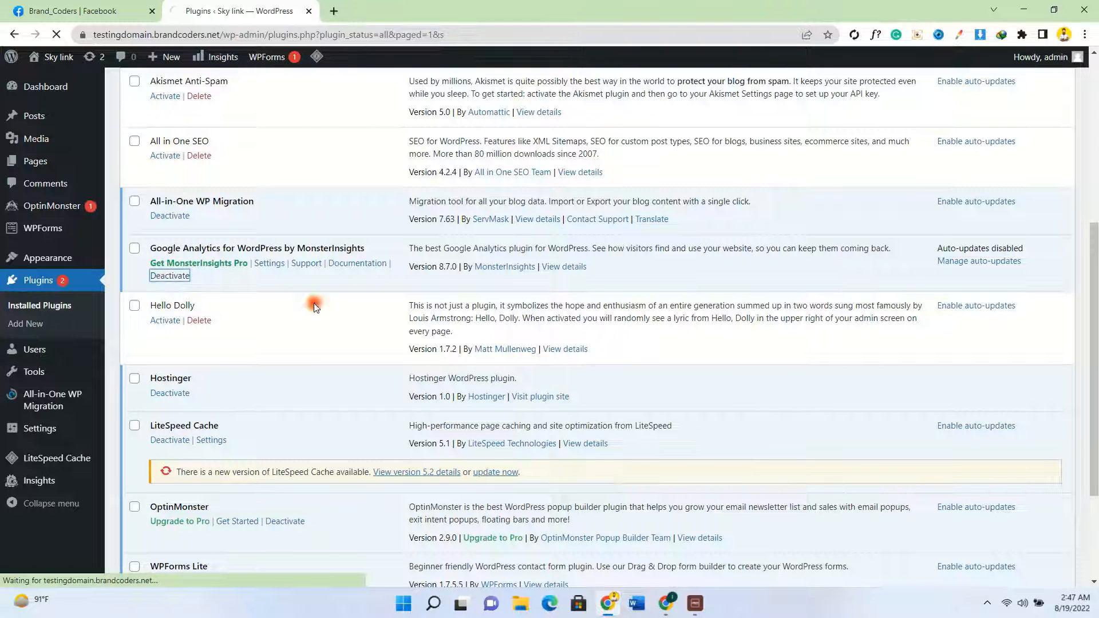
Deactivate the OptinMonster and WPForms Lite plugins.
{"action": "scroll", "coordinate": [503, 472], "scroll_direction": "down", "scroll_amount": 10}
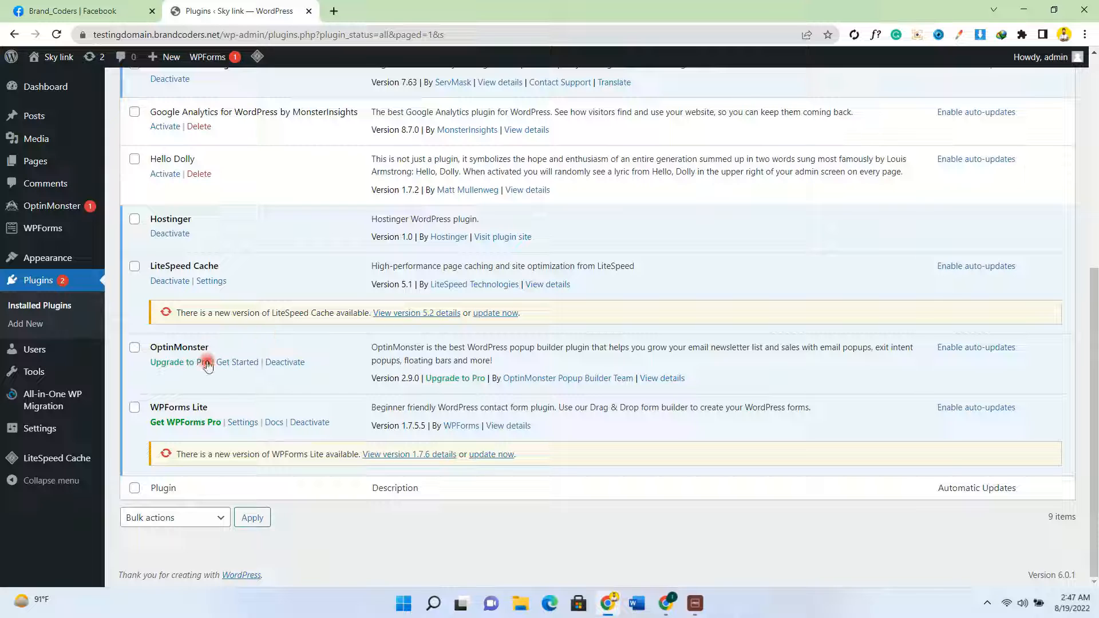
{"action": "left_click", "coordinate": [291, 365]}
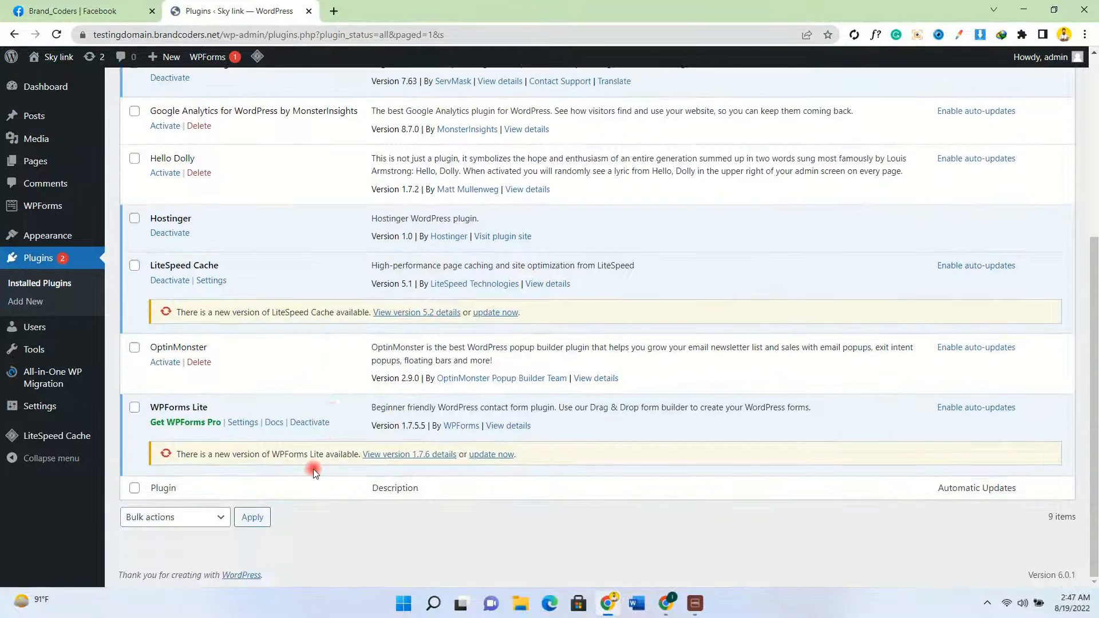
{"action": "left_click", "coordinate": [309, 422]}
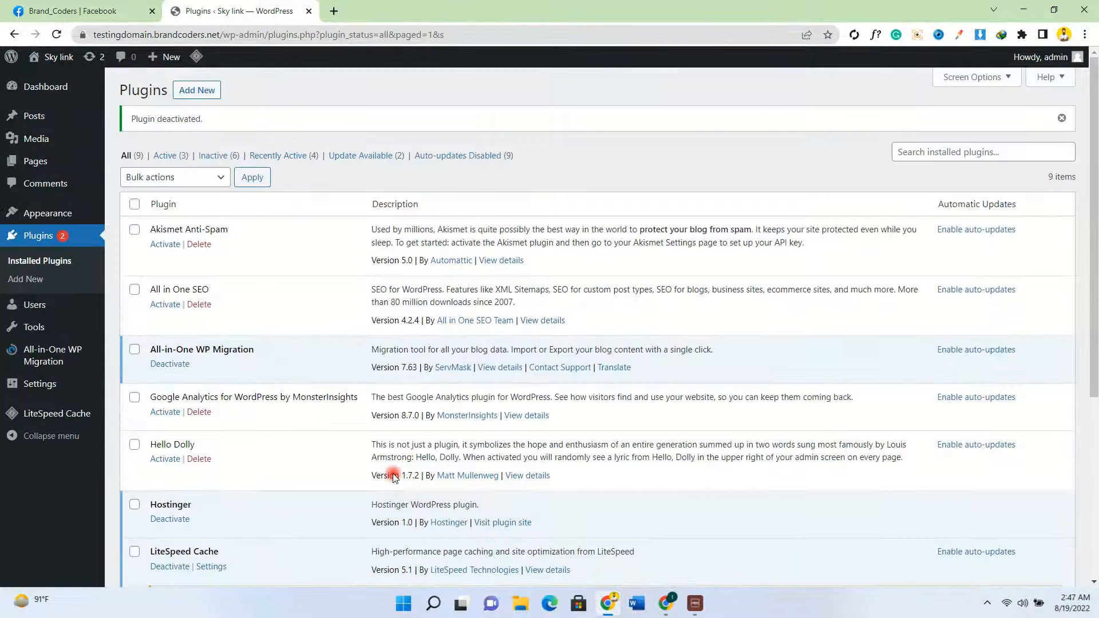
Search for new plugins with "elementor pro" and install and activate Elementor Website Builder.
{"action": "left_click", "coordinate": [202, 92]}
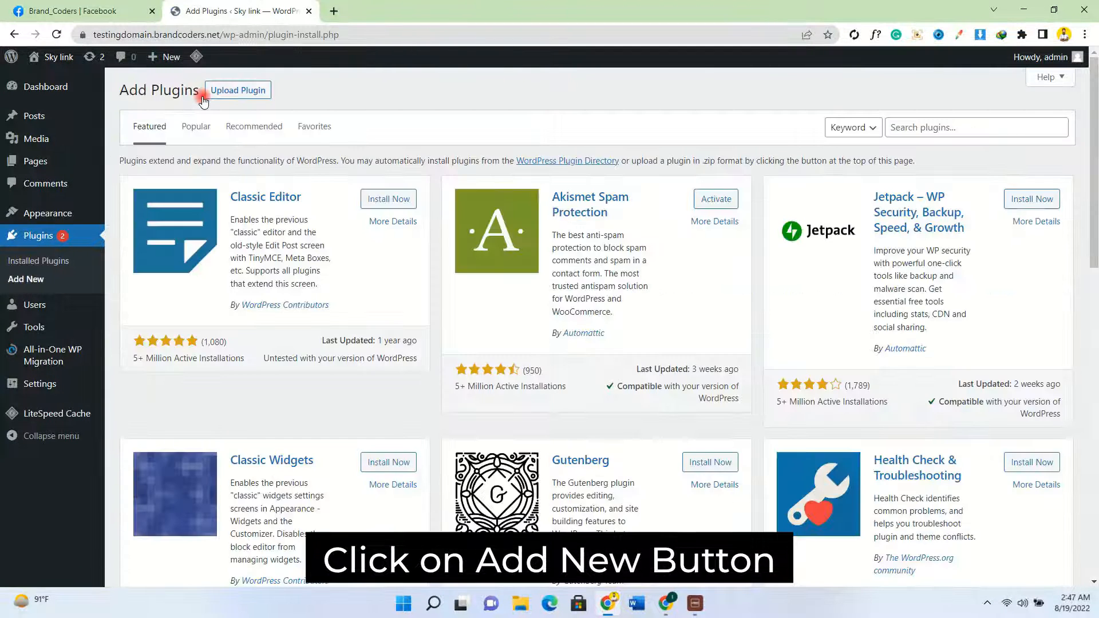
{"action": "left_click", "coordinate": [931, 125]}
{"action": "type", "text": "element"}
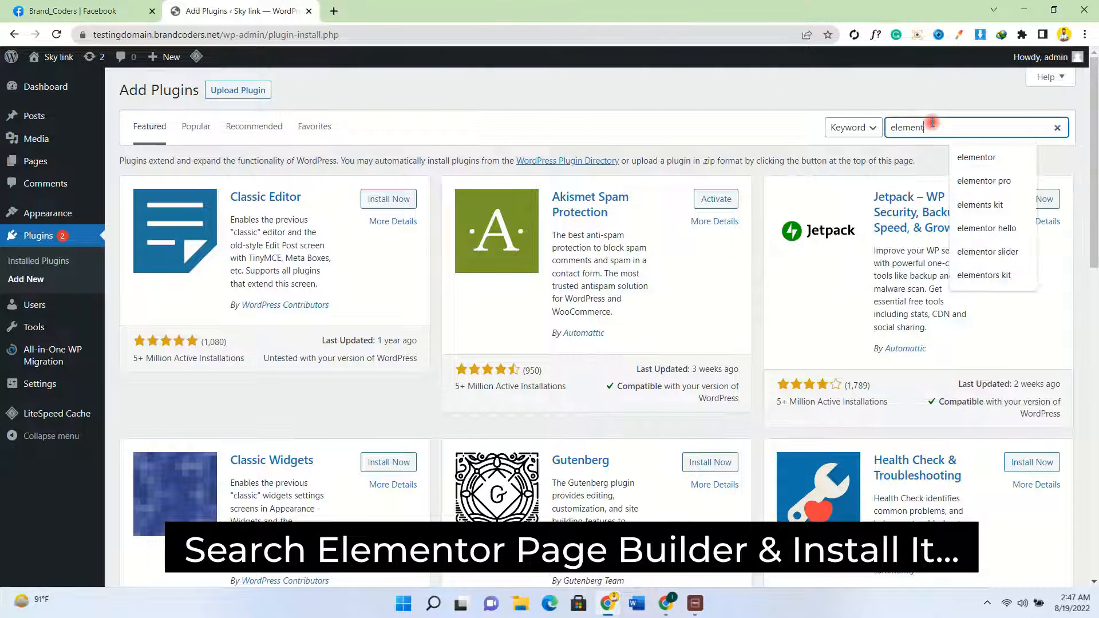
{"action": "type", "text": "or pro"}
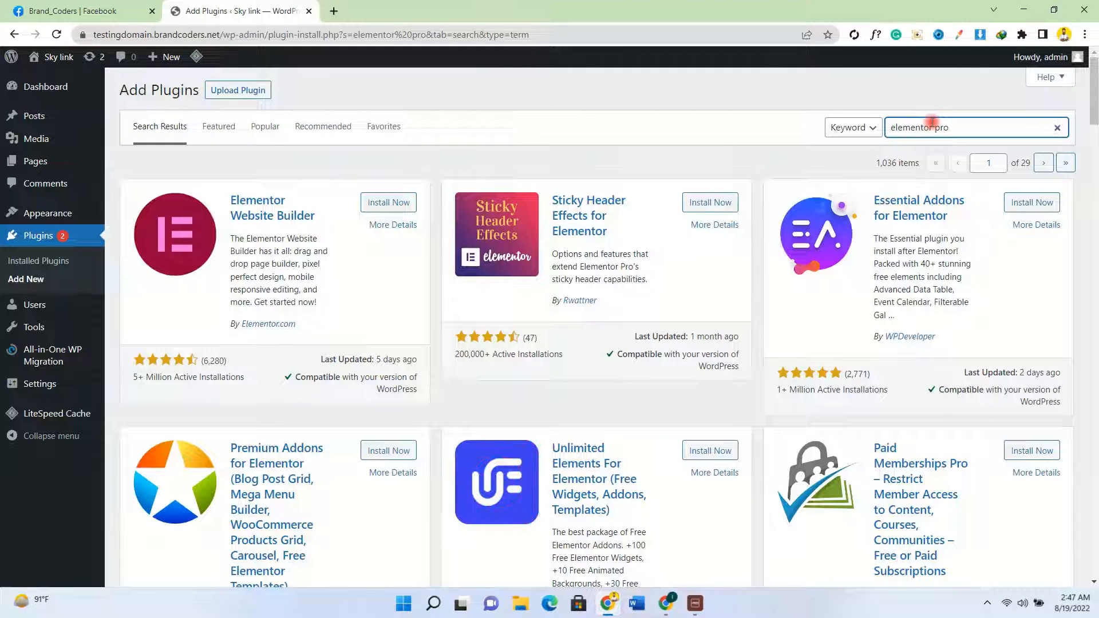
{"action": "left_click", "coordinate": [386, 204]}
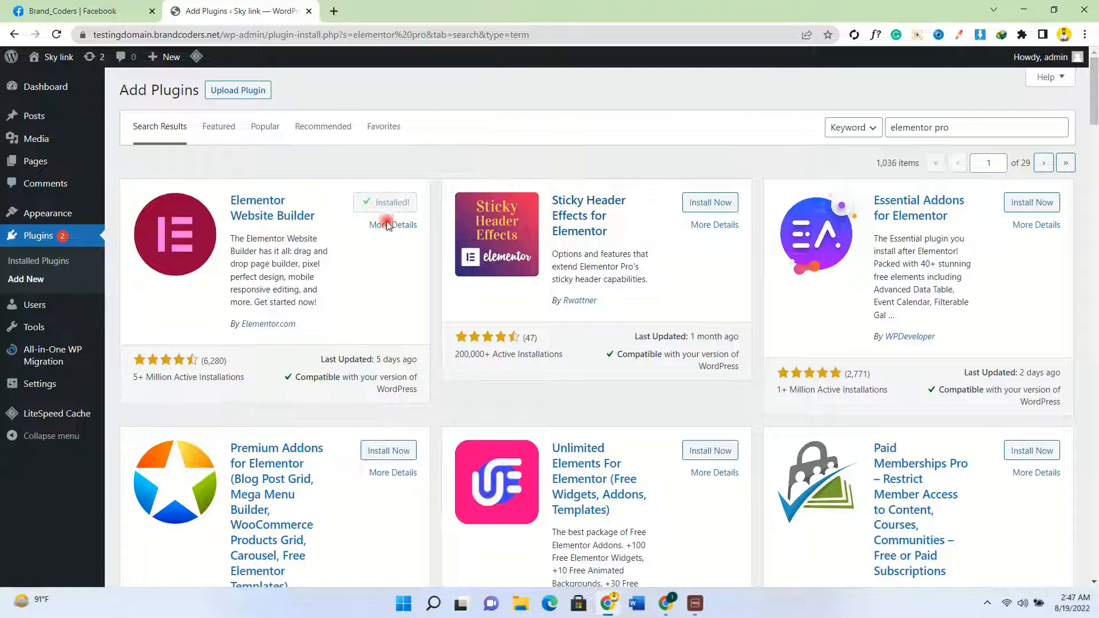
{"action": "left_click", "coordinate": [391, 207]}
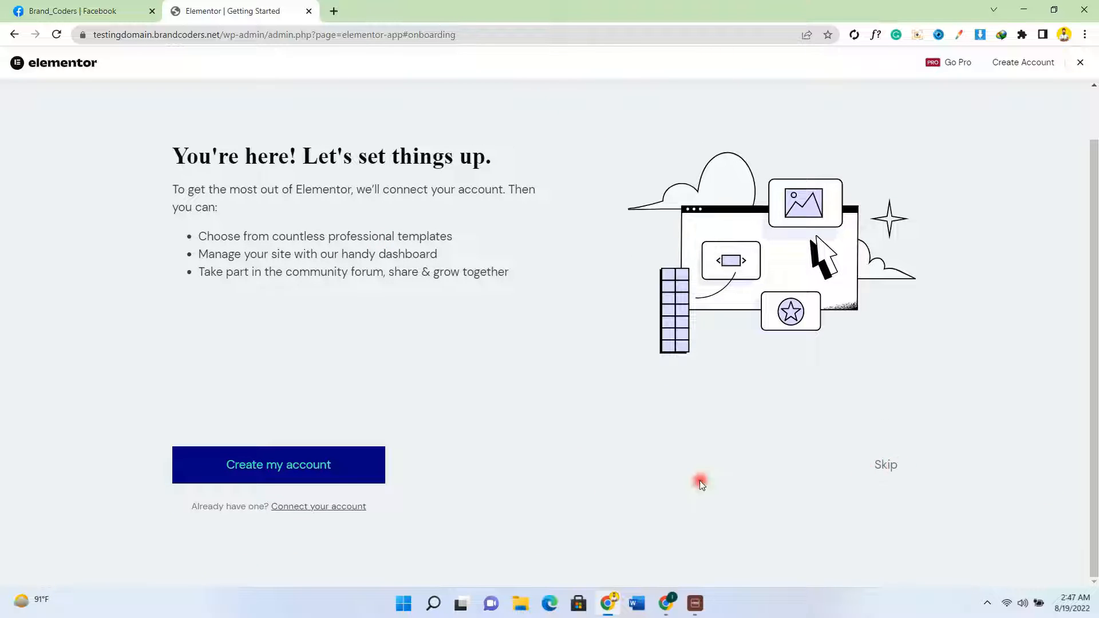
Skip every stage of the Elementor onboarding: account, Hello theme, site name, site logo and getting started.
{"action": "left_click", "coordinate": [887, 464]}
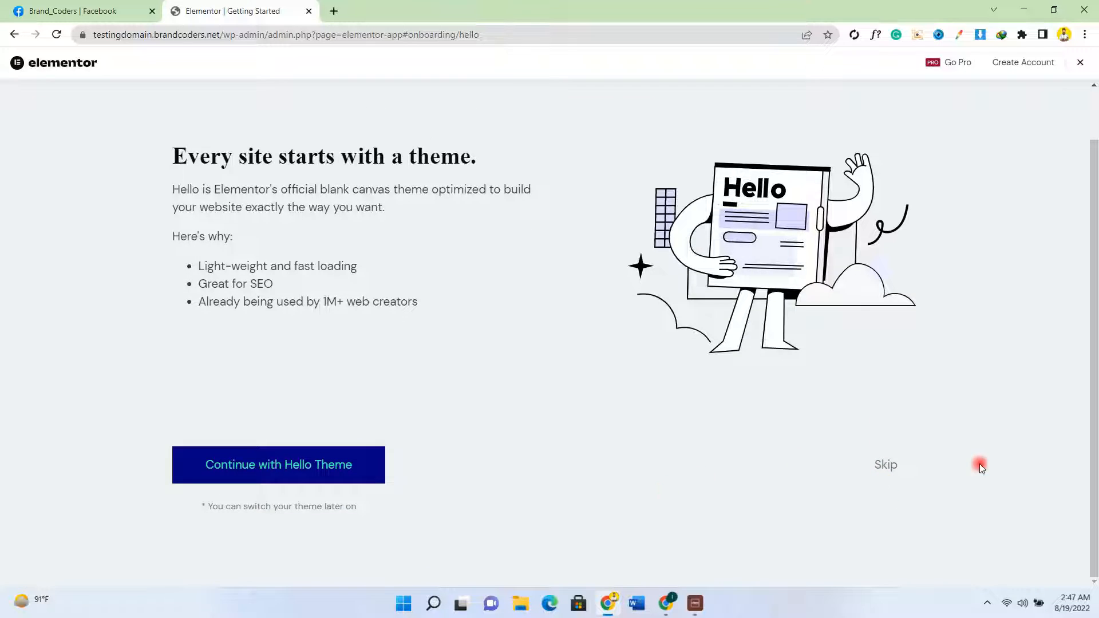
{"action": "left_click", "coordinate": [888, 464]}
{"action": "left_click", "coordinate": [887, 461]}
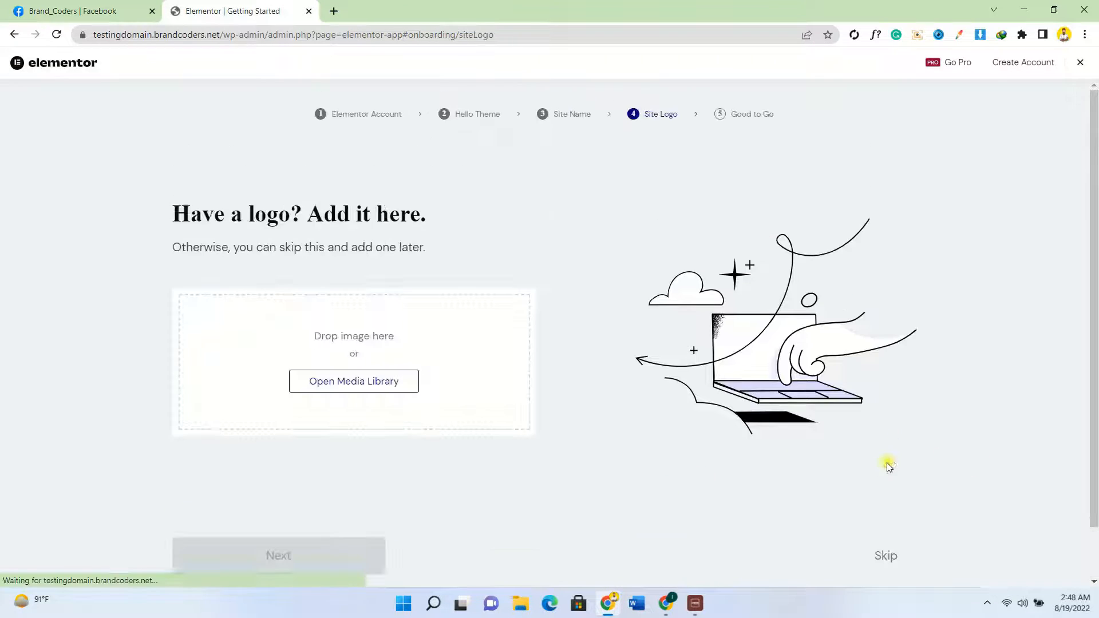
{"action": "left_click", "coordinate": [886, 465]}
{"action": "left_click", "coordinate": [888, 496]}
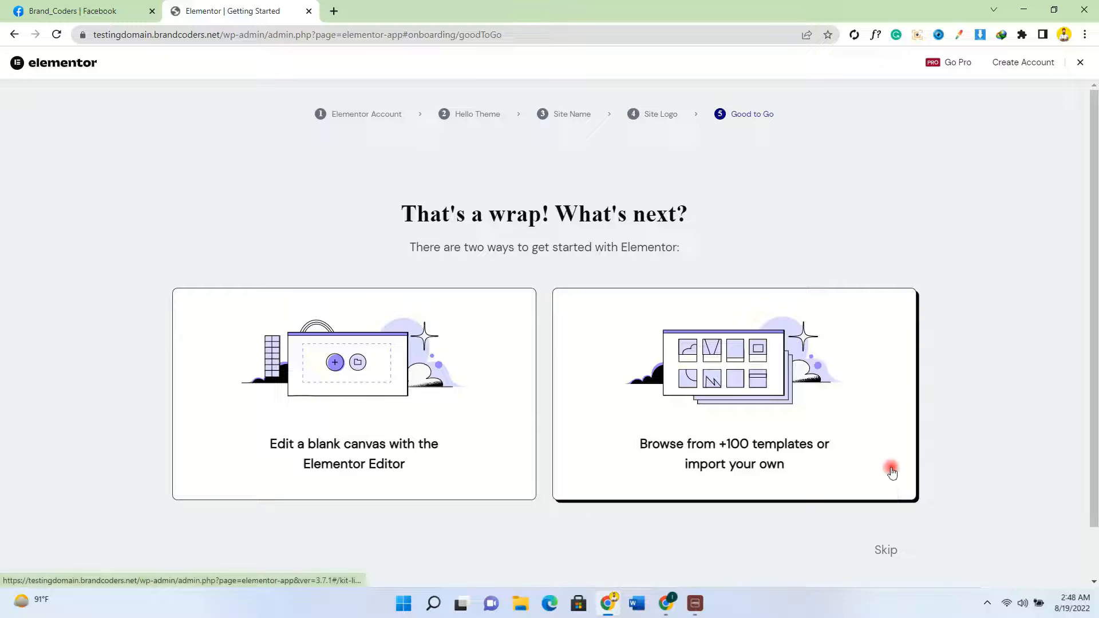
{"action": "left_click", "coordinate": [880, 551]}
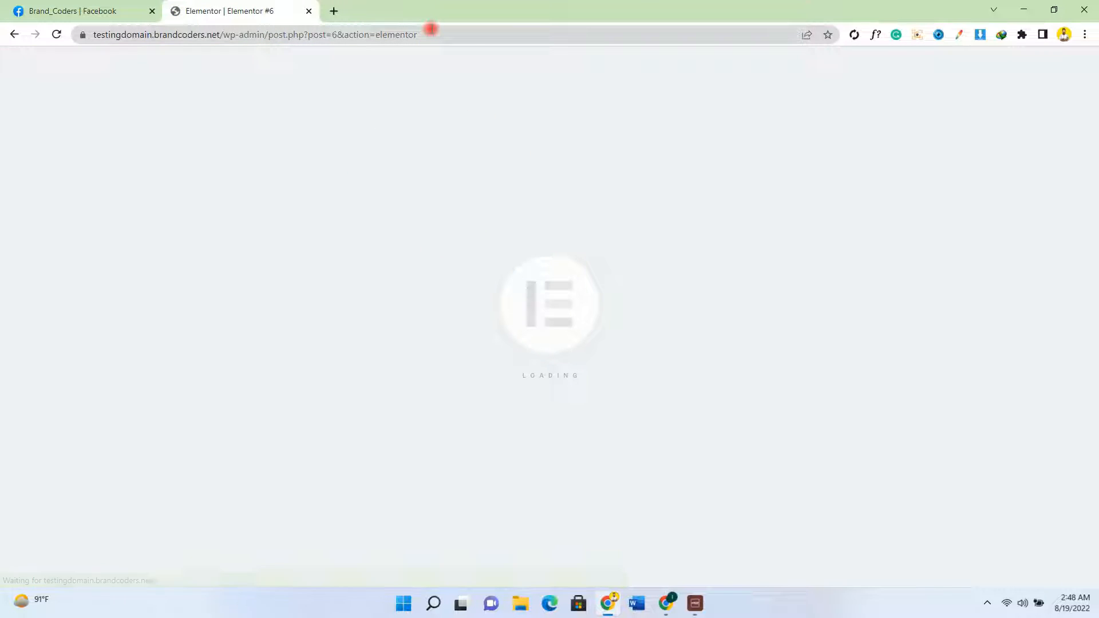
Leave the Elementor editor and return to the WordPress dashboard by shortening the page address to /wp-admin/.
{"action": "left_click", "coordinate": [464, 35]}
{"action": "left_click", "coordinate": [465, 35]}
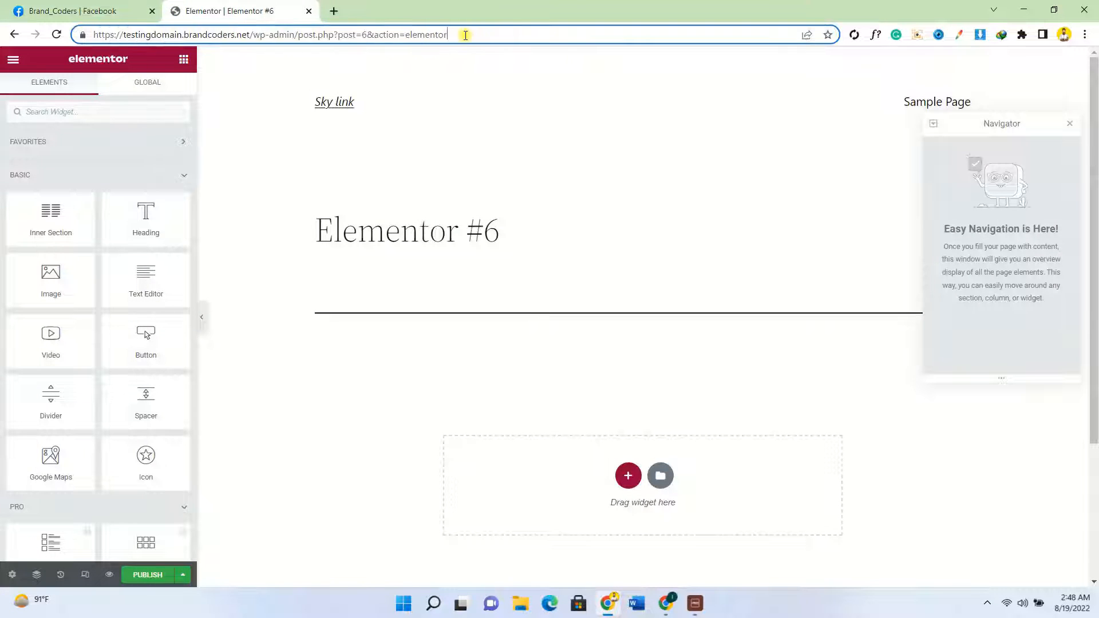
{"action": "left_click_drag", "start_coordinate": [472, 34], "coordinate": [310, 49]}
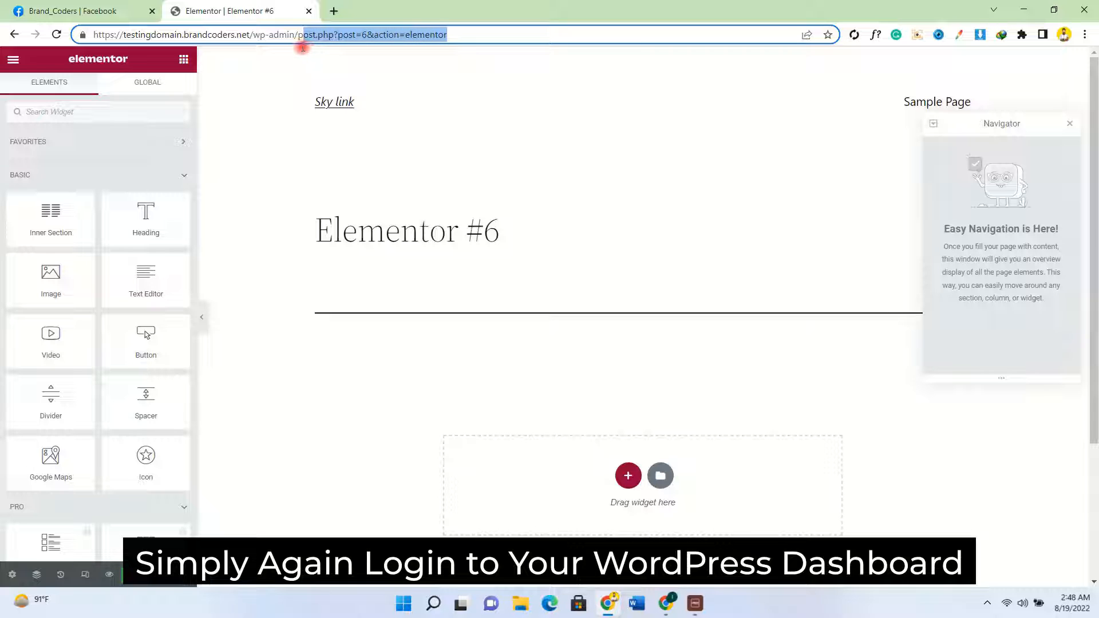
{"action": "key", "text": "BackSpace"}
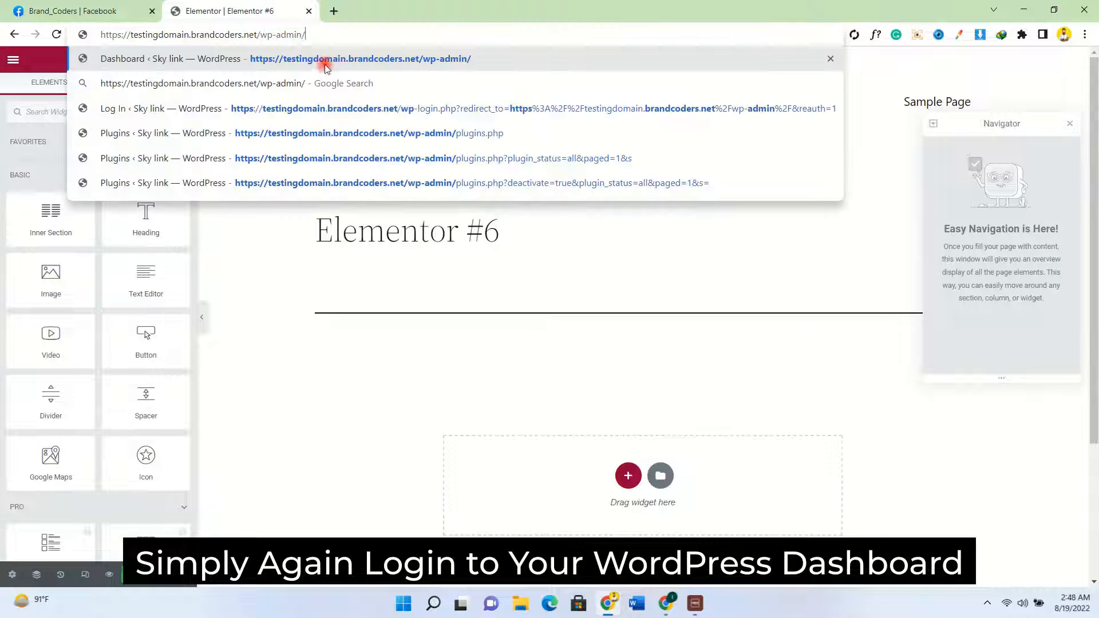
{"action": "key", "text": "Return"}
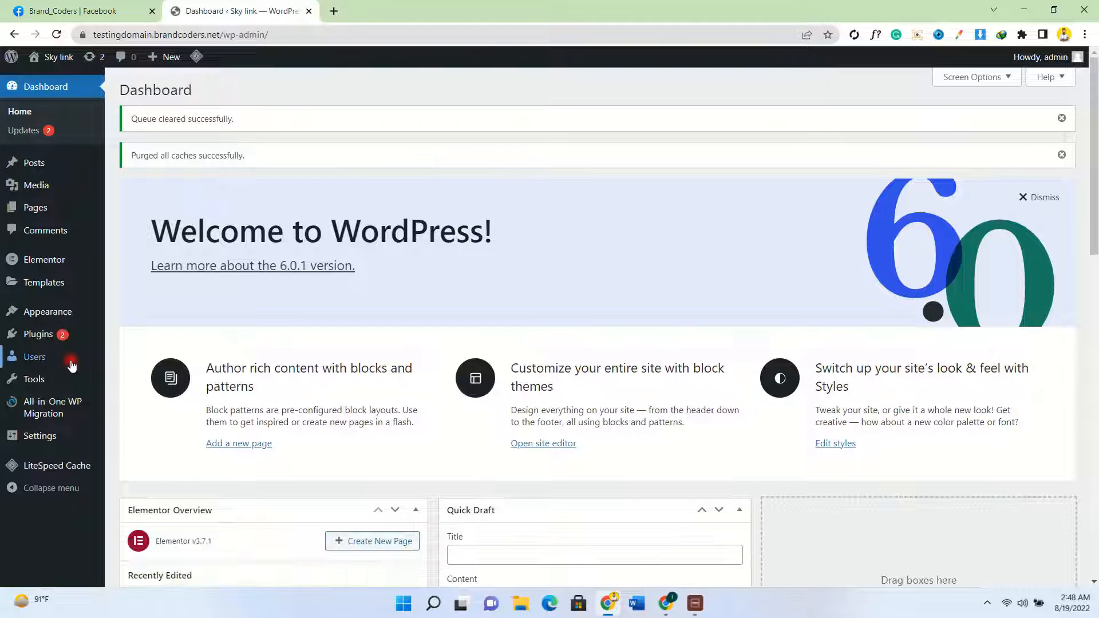
Open the list of installed plugins and check the status of the Elementor entry.
{"action": "mouse_move", "coordinate": [64, 334]}
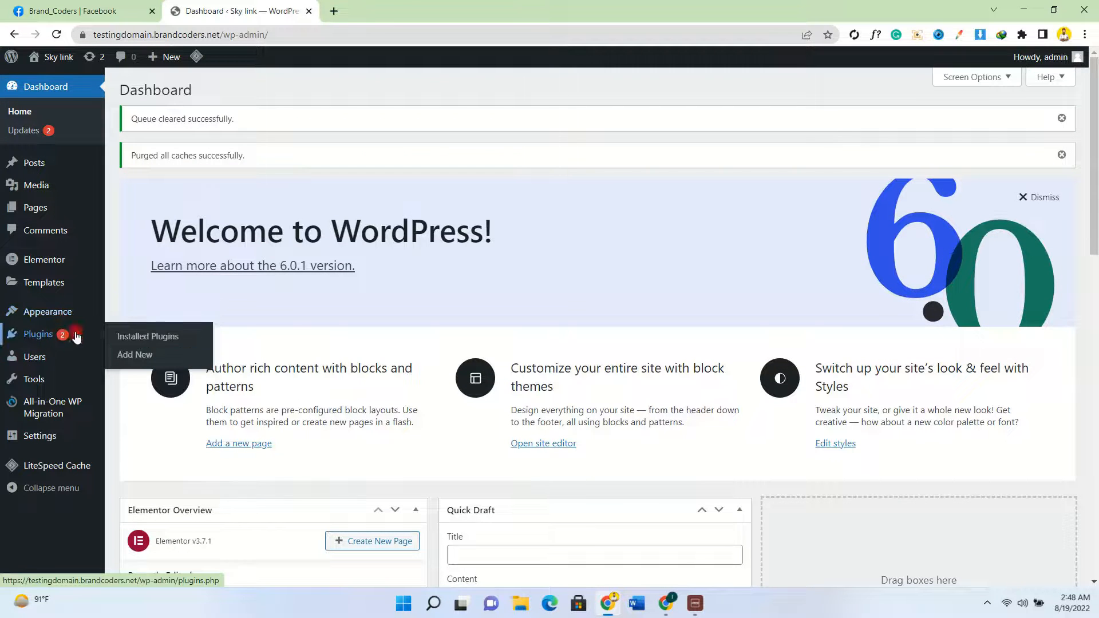
{"action": "left_click", "coordinate": [161, 338]}
{"action": "scroll", "coordinate": [495, 351], "scroll_direction": "down", "scroll_amount": 2}
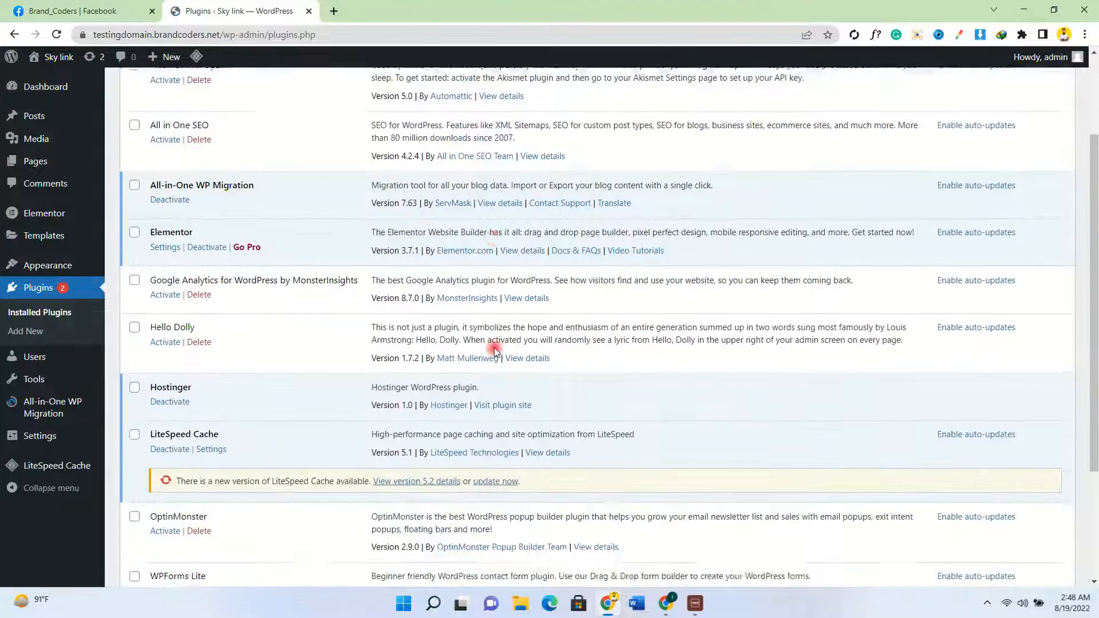
{"action": "scroll", "coordinate": [495, 351], "scroll_direction": "up", "scroll_amount": 2}
{"action": "left_click_drag", "start_coordinate": [213, 291], "coordinate": [143, 291]}
{"action": "left_click", "coordinate": [241, 287]}
{"action": "left_click", "coordinate": [247, 332]}
{"action": "scroll", "coordinate": [246, 332], "scroll_direction": "up", "scroll_amount": 1}
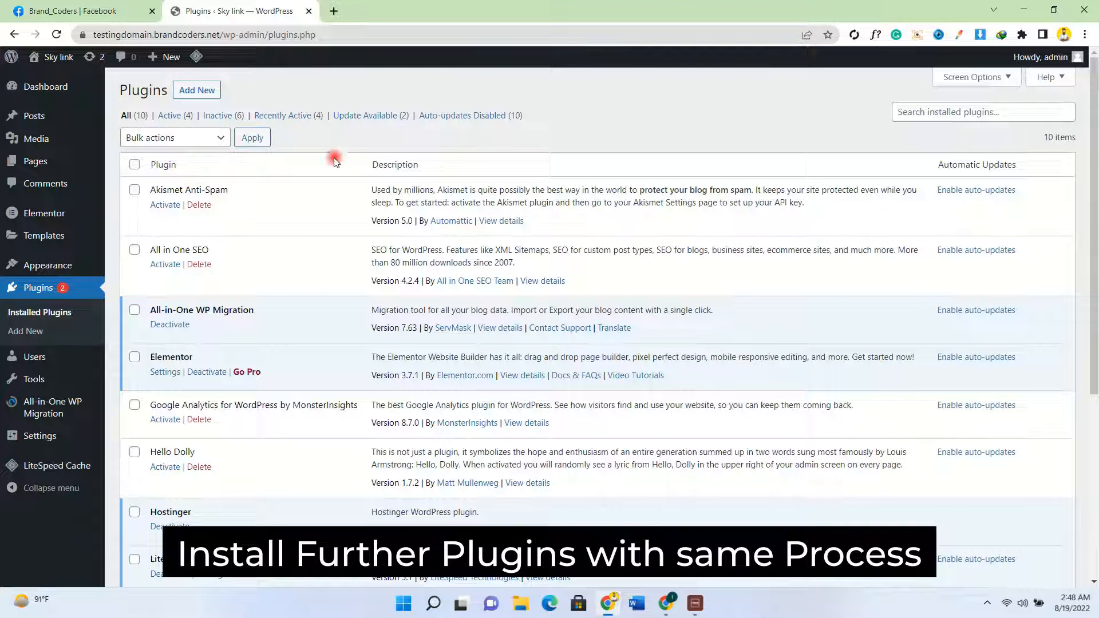
Search for new plugins with "contact form" and install and activate Contact Form 7.
{"action": "left_click", "coordinate": [207, 91]}
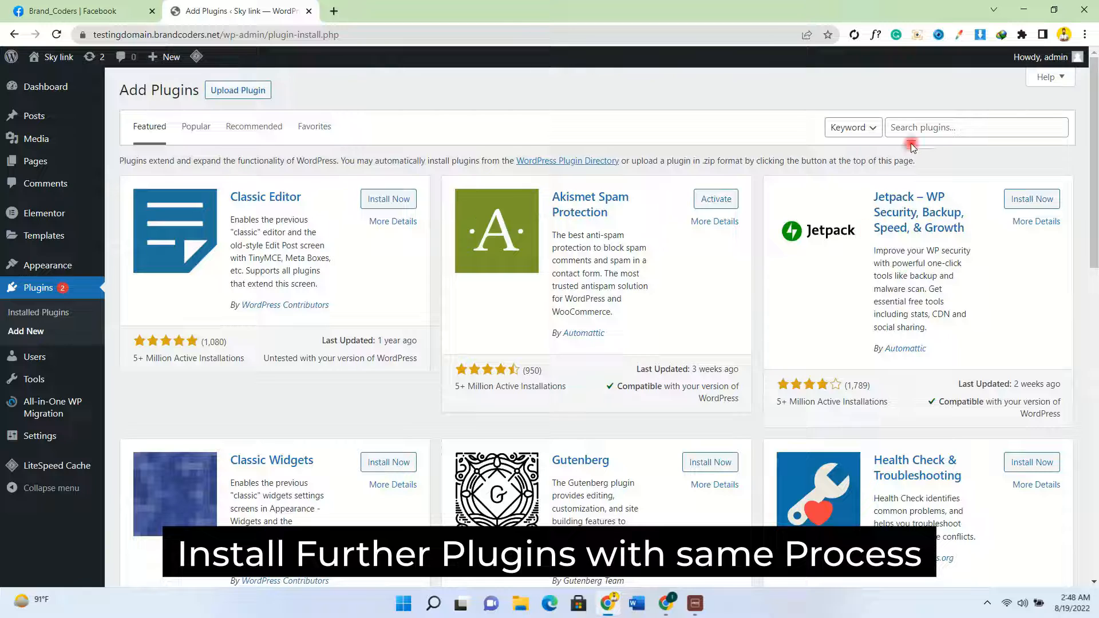
{"action": "left_click", "coordinate": [926, 126]}
{"action": "type", "text": "contact form"}
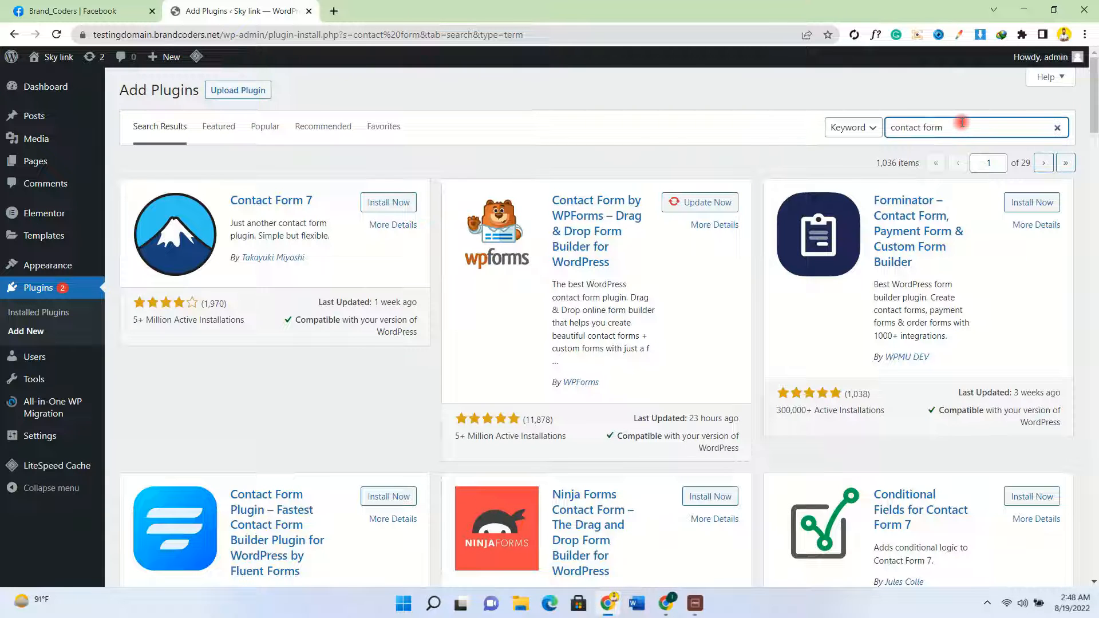
{"action": "left_click", "coordinate": [384, 204]}
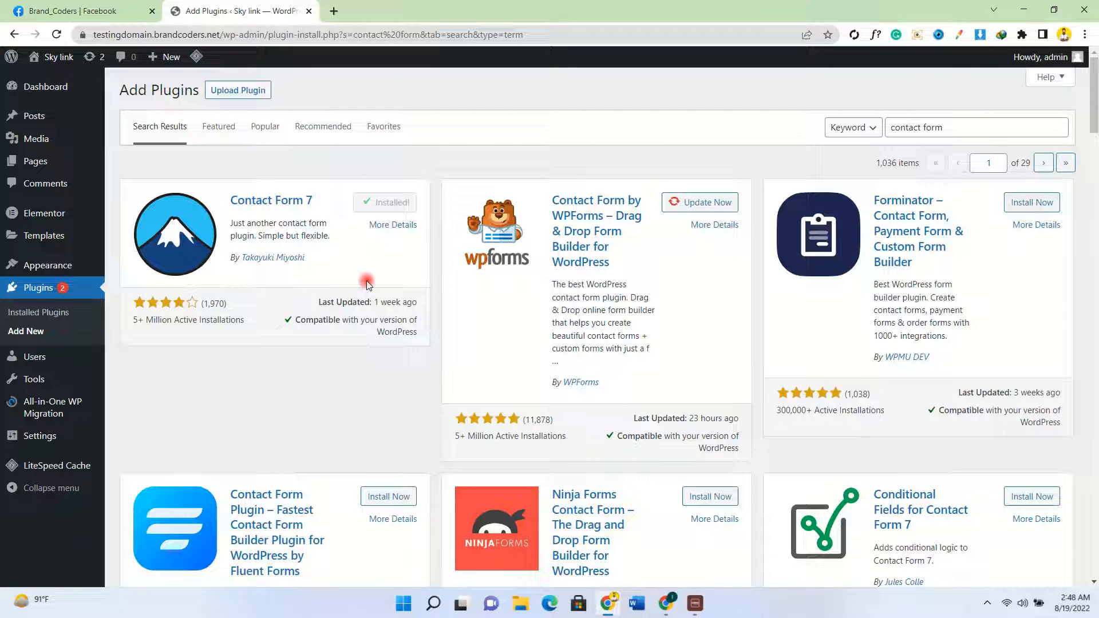
{"action": "left_click", "coordinate": [392, 202]}
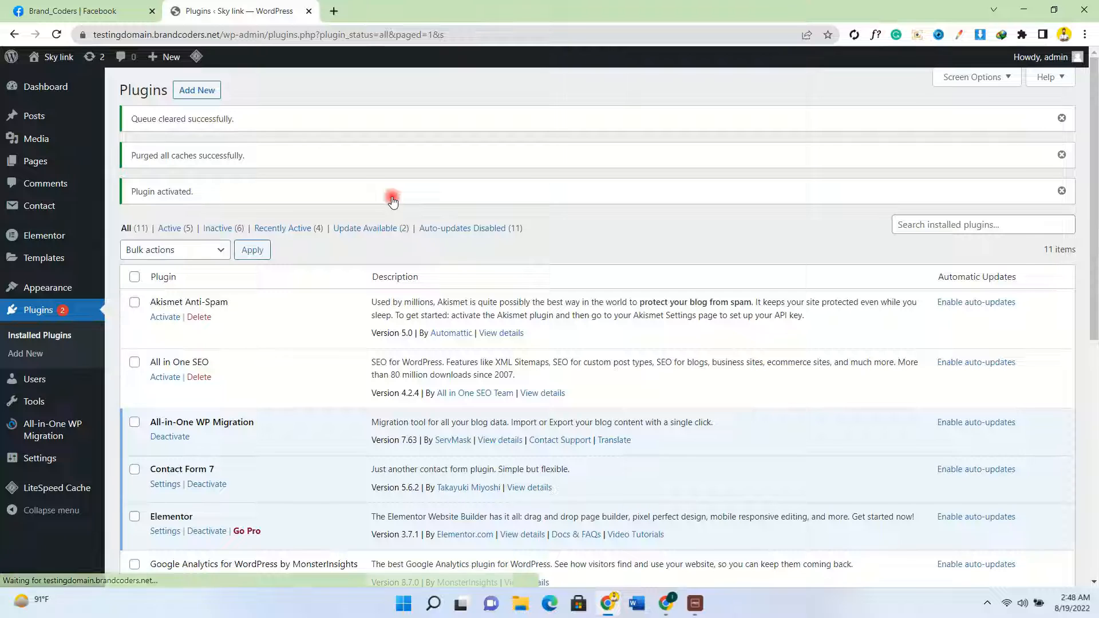
{"action": "scroll", "coordinate": [368, 388], "scroll_direction": "down", "scroll_amount": 3}
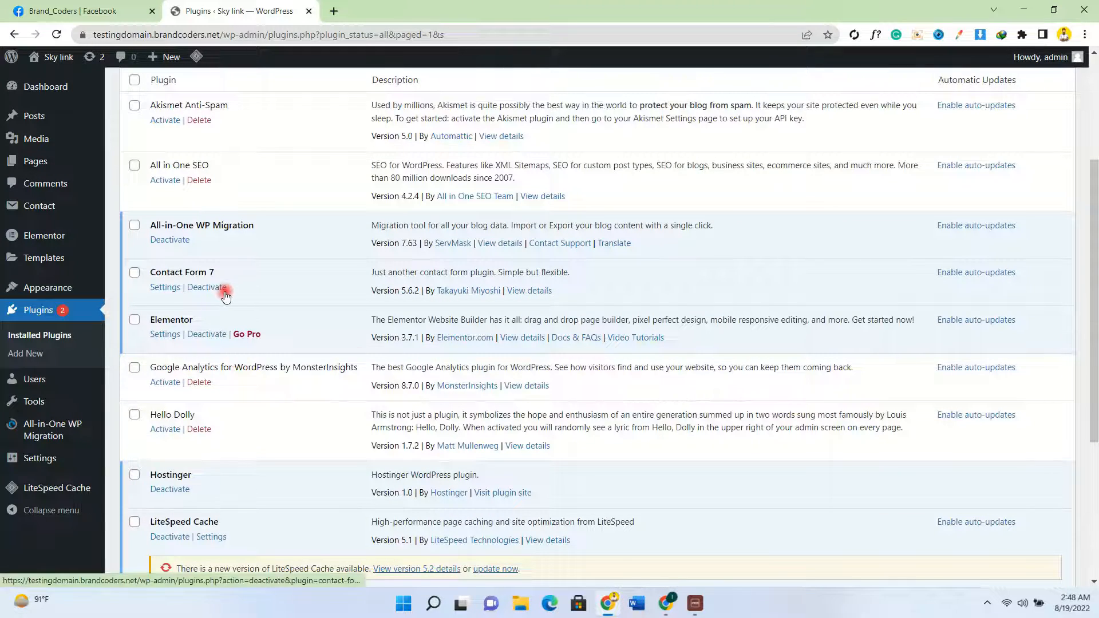
Search for new plugins with "elements kit" and install and activate ElementsKit Elementor addons.
{"action": "scroll", "coordinate": [347, 360], "scroll_direction": "up", "scroll_amount": 3}
{"action": "left_click", "coordinate": [197, 90]}
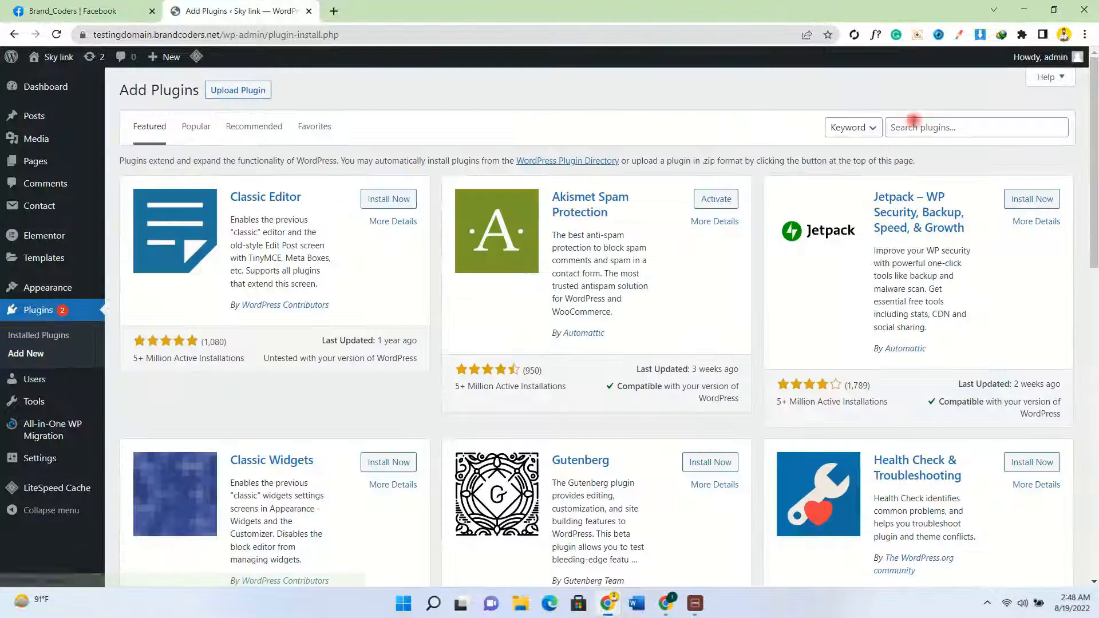
{"action": "left_click", "coordinate": [930, 126]}
{"action": "type", "text": "element"}
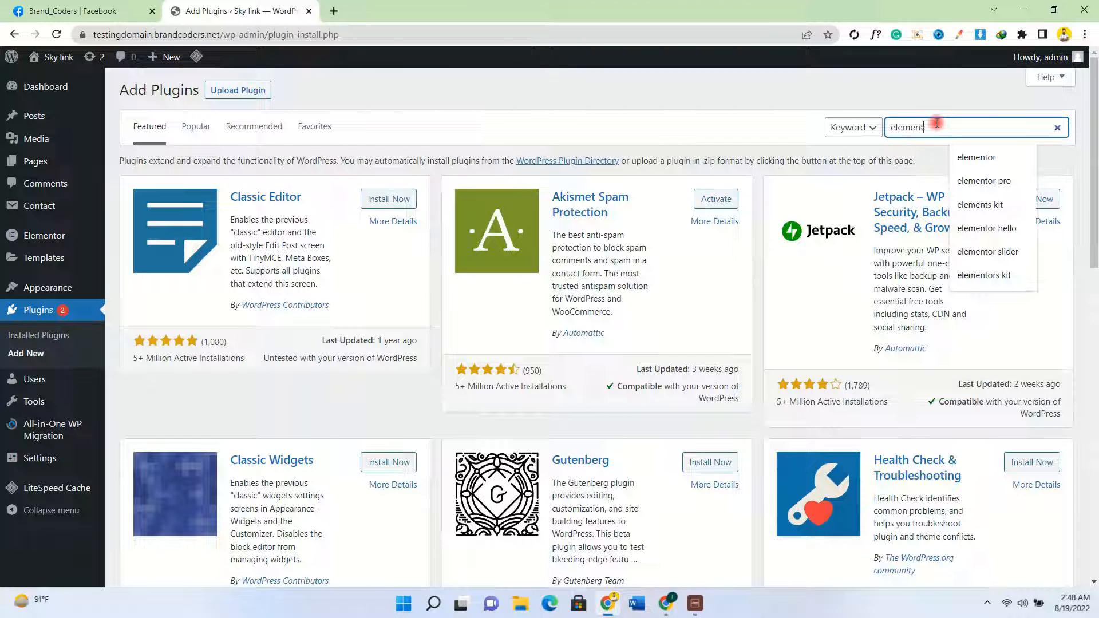
{"action": "type", "text": "s kit"}
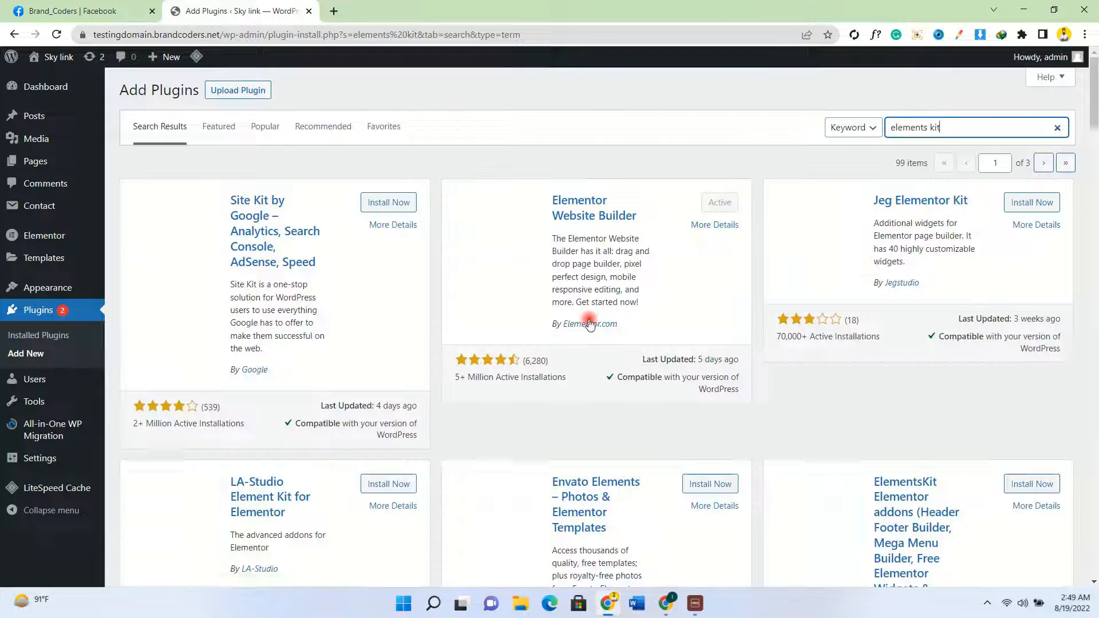
{"action": "scroll", "coordinate": [595, 319], "scroll_direction": "down", "scroll_amount": 1}
{"action": "scroll", "coordinate": [596, 320], "scroll_direction": "down", "scroll_amount": 3}
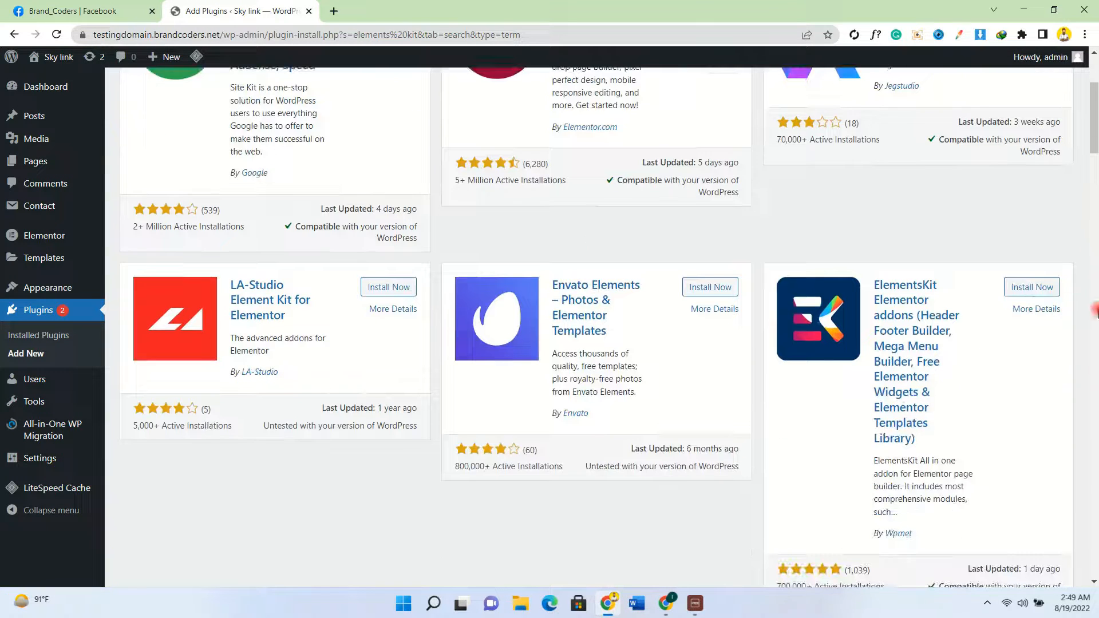
{"action": "left_click", "coordinate": [1031, 288]}
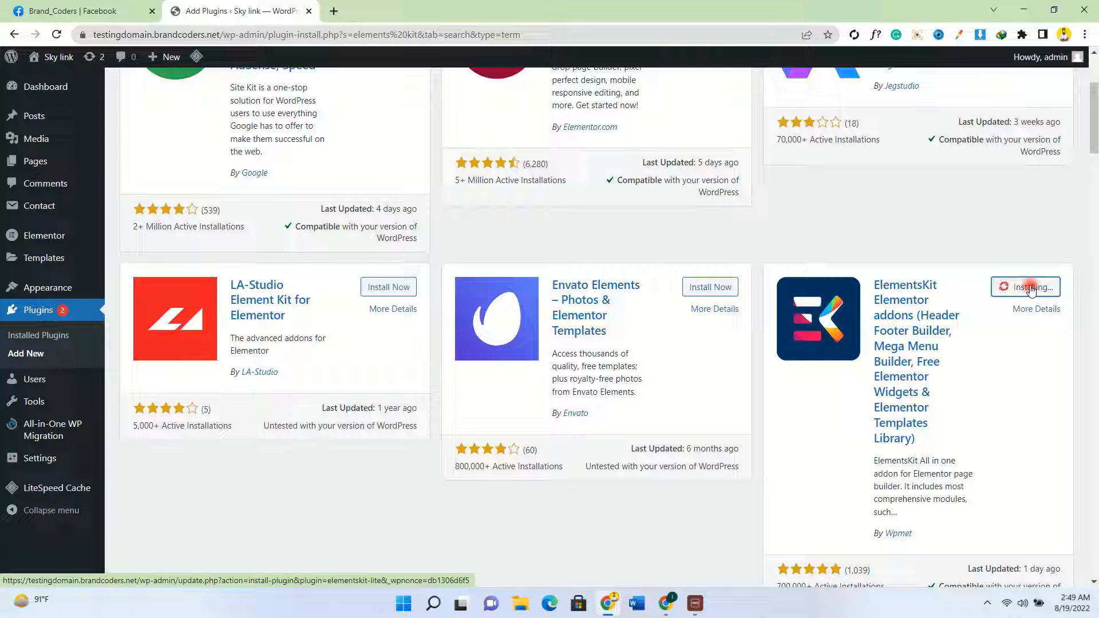
{"action": "left_click", "coordinate": [1036, 288]}
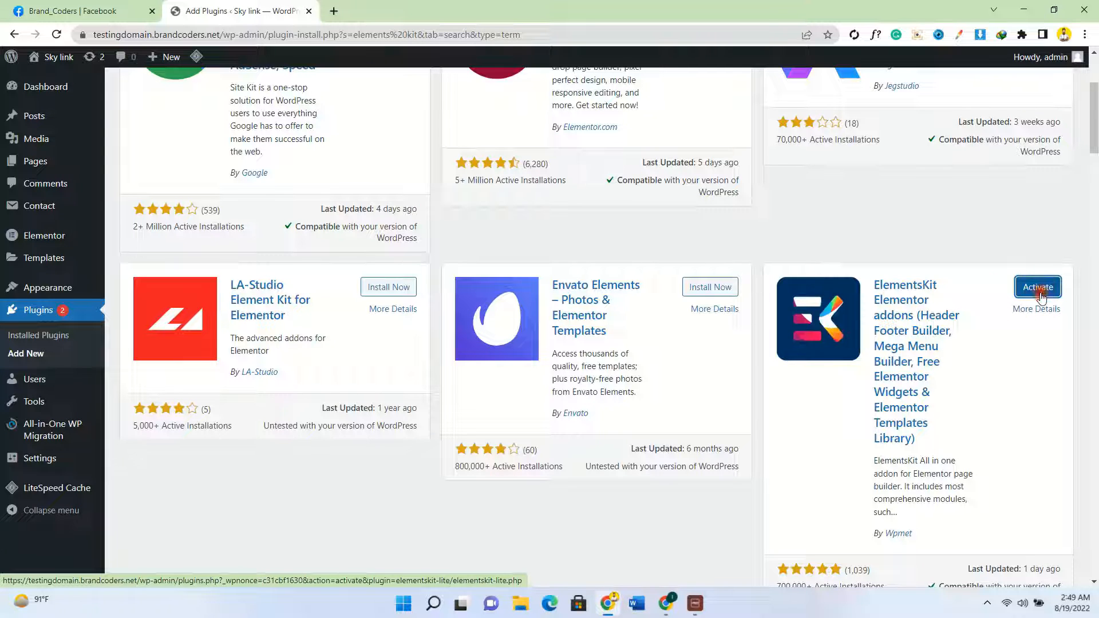
{"action": "scroll", "coordinate": [388, 311], "scroll_direction": "up", "scroll_amount": 2}
{"action": "scroll", "coordinate": [389, 311], "scroll_direction": "up", "scroll_amount": 2}
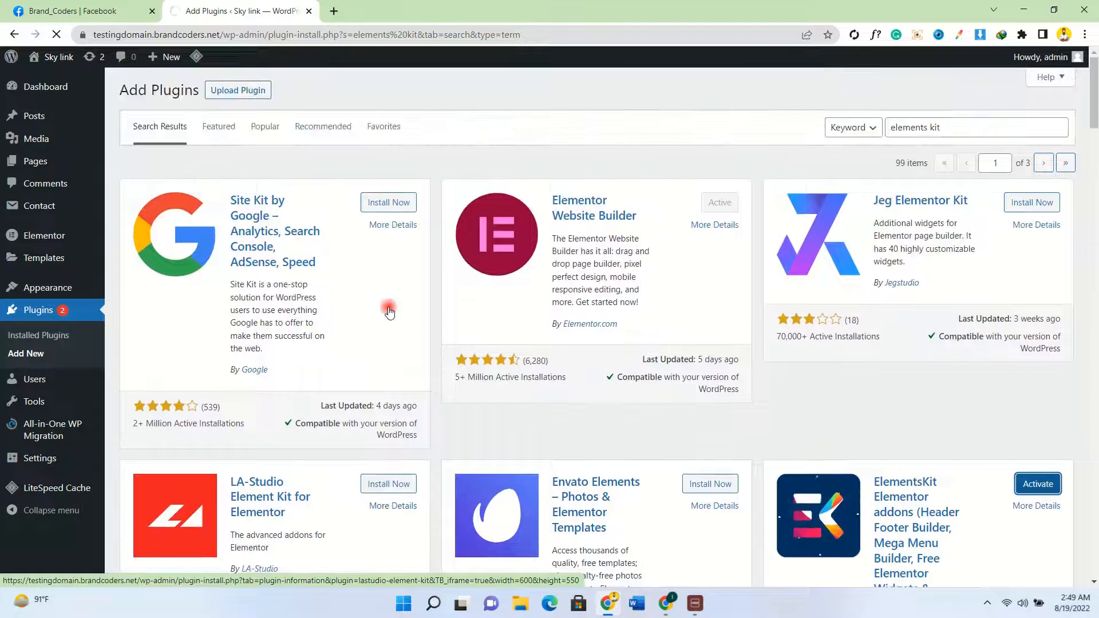
Update the installed LiteSpeed Cache and WPForms Lite plugins and reload the plugin list.
{"action": "scroll", "coordinate": [389, 310], "scroll_direction": "down", "scroll_amount": 3}
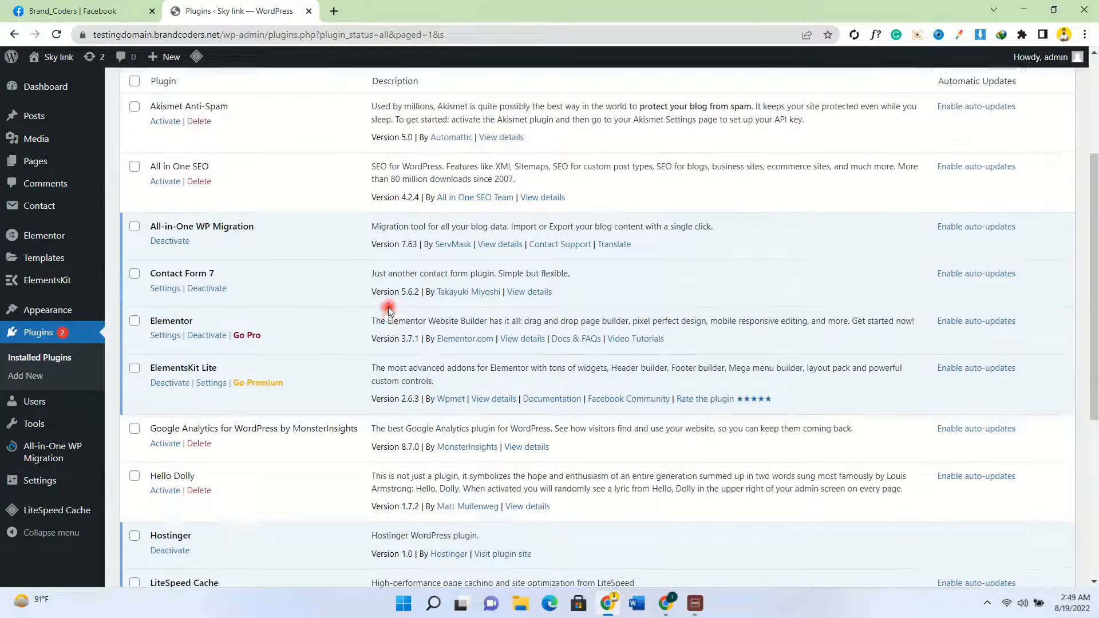
{"action": "scroll", "coordinate": [197, 383], "scroll_direction": "down", "scroll_amount": 5}
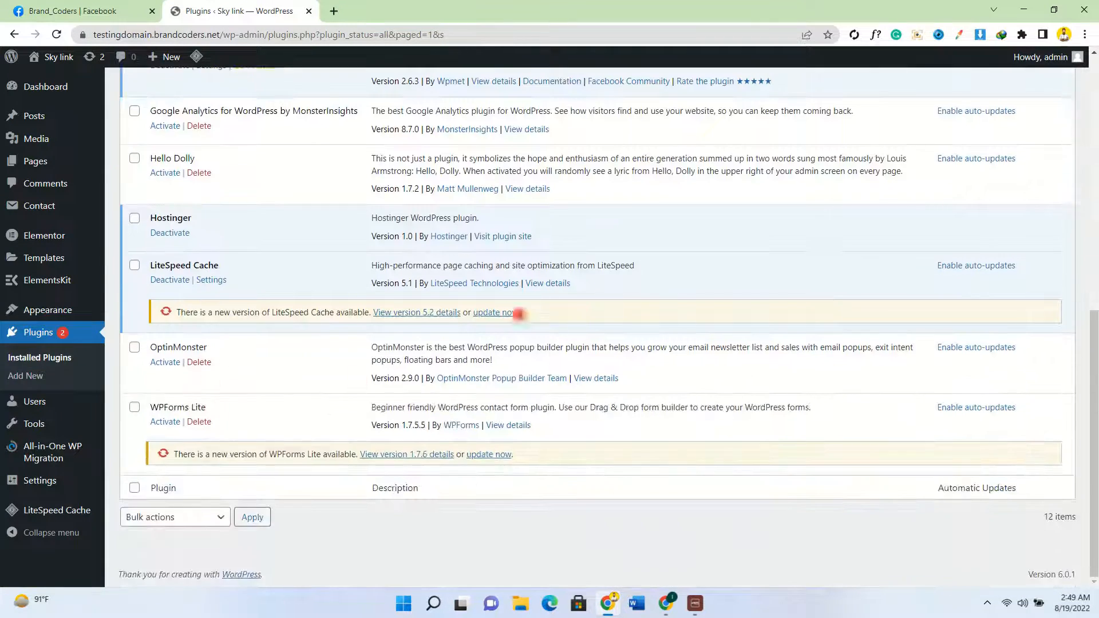
{"action": "left_click", "coordinate": [515, 313]}
{"action": "left_click", "coordinate": [488, 456]}
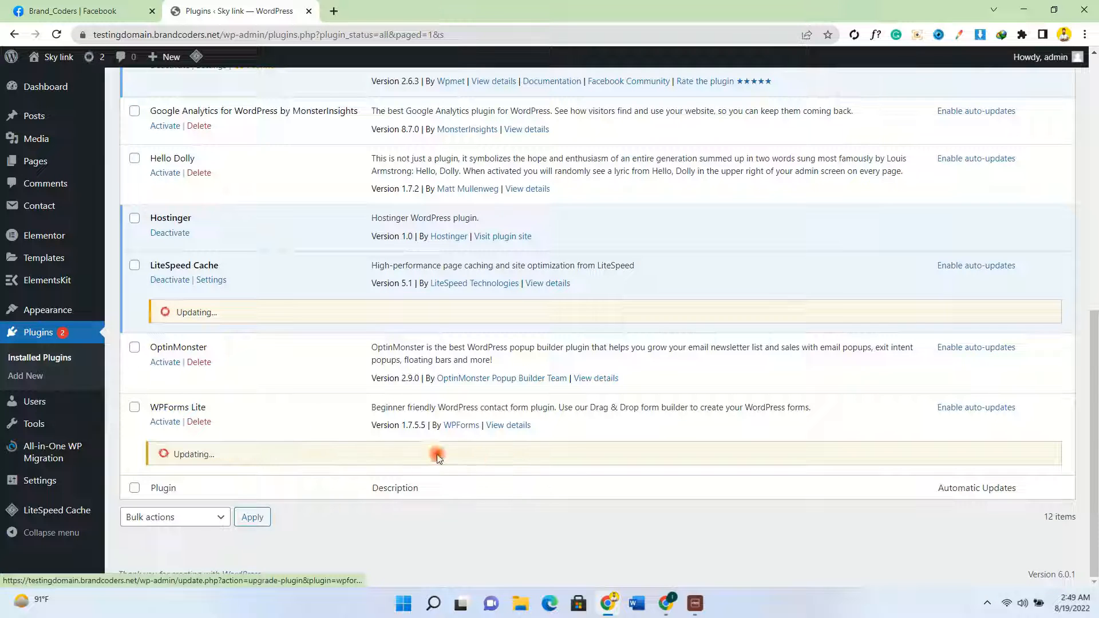
{"action": "scroll", "coordinate": [296, 436], "scroll_direction": "up", "scroll_amount": 3}
{"action": "scroll", "coordinate": [295, 436], "scroll_direction": "down", "scroll_amount": 3}
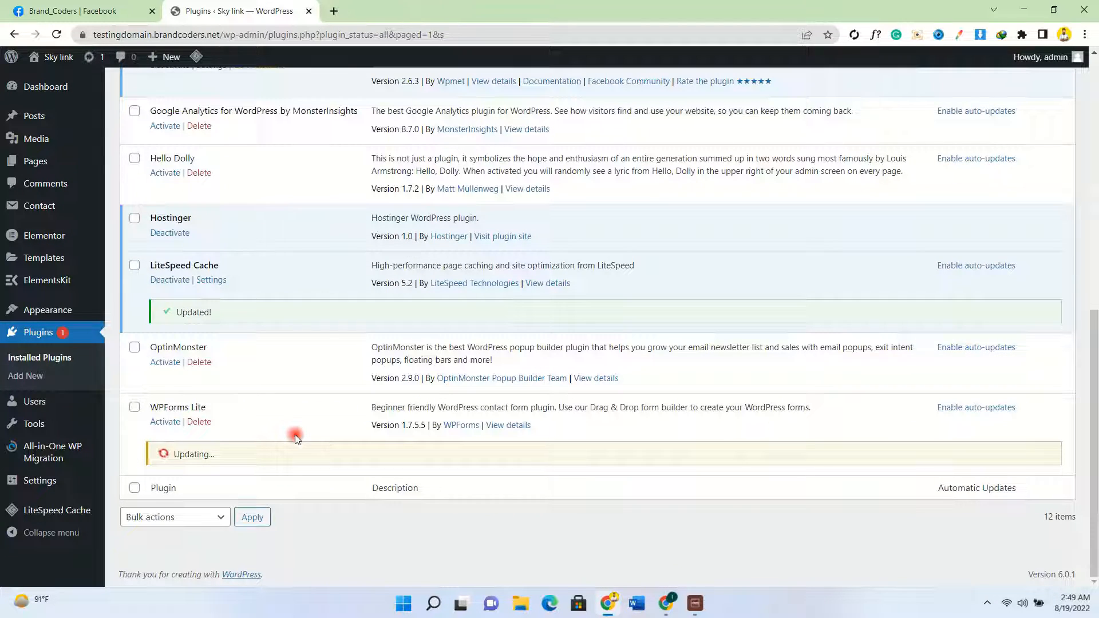
{"action": "scroll", "coordinate": [295, 437], "scroll_direction": "up", "scroll_amount": 7}
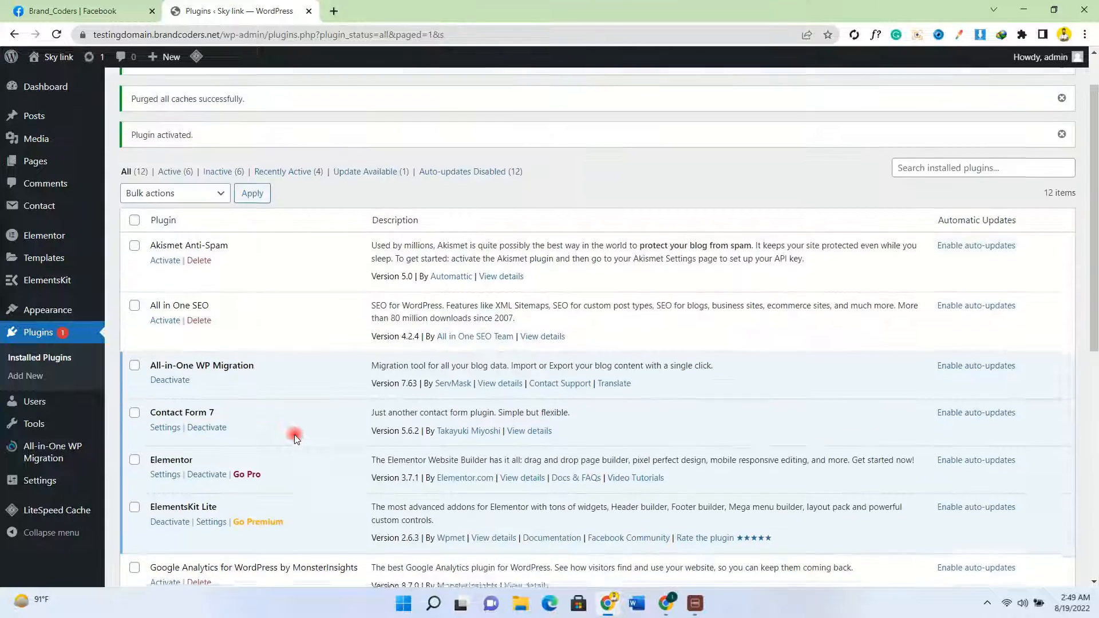
{"action": "scroll", "coordinate": [295, 435], "scroll_direction": "up", "scroll_amount": 2}
{"action": "left_click", "coordinate": [54, 35]}
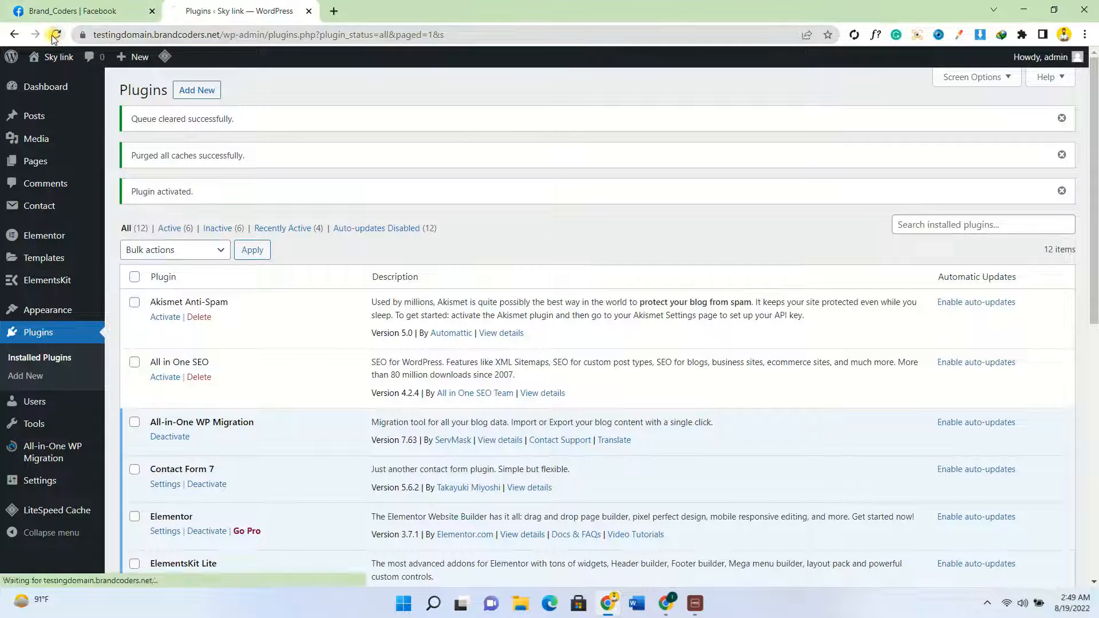